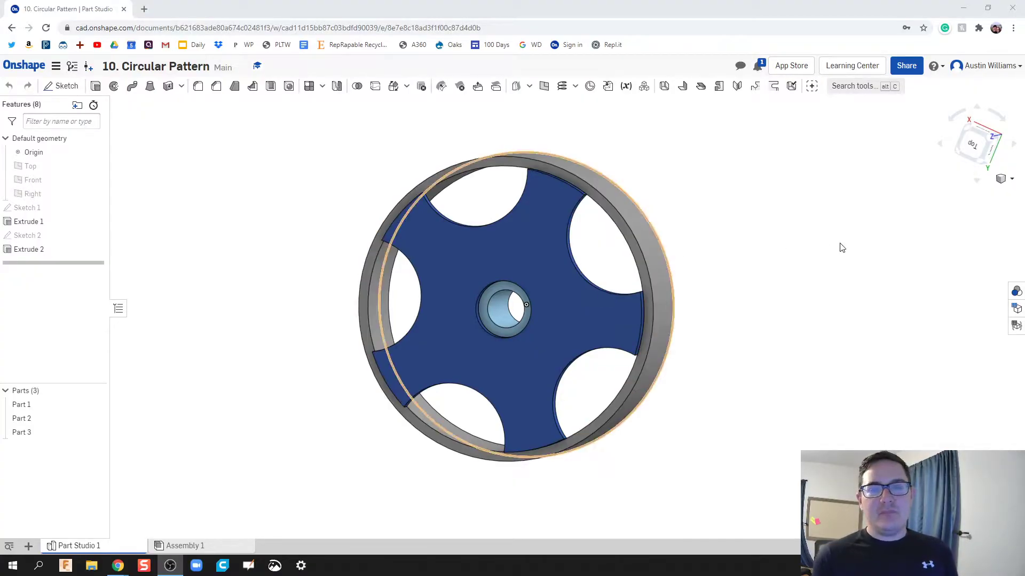
Leave the wheel model and create a new document named 'Circle Plate' from My Onshape.
{"action": "middle_click_drag", "start_coordinate": [736, 242], "coordinate": [760, 259]}
{"action": "mouse_move", "coordinate": [761, 259]}
{"action": "right_mouse_down"}
{"action": "mouse_move", "coordinate": [725, 275]}
{"action": "mouse_move", "coordinate": [744, 271]}
{"action": "right_mouse_up"}
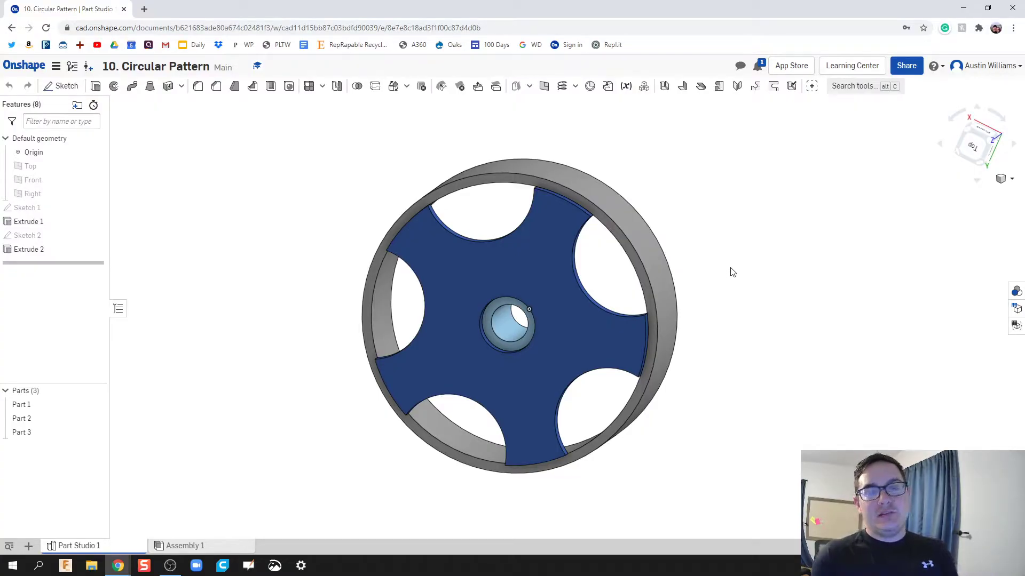
{"action": "middle_click_drag", "start_coordinate": [711, 288], "coordinate": [728, 279]}
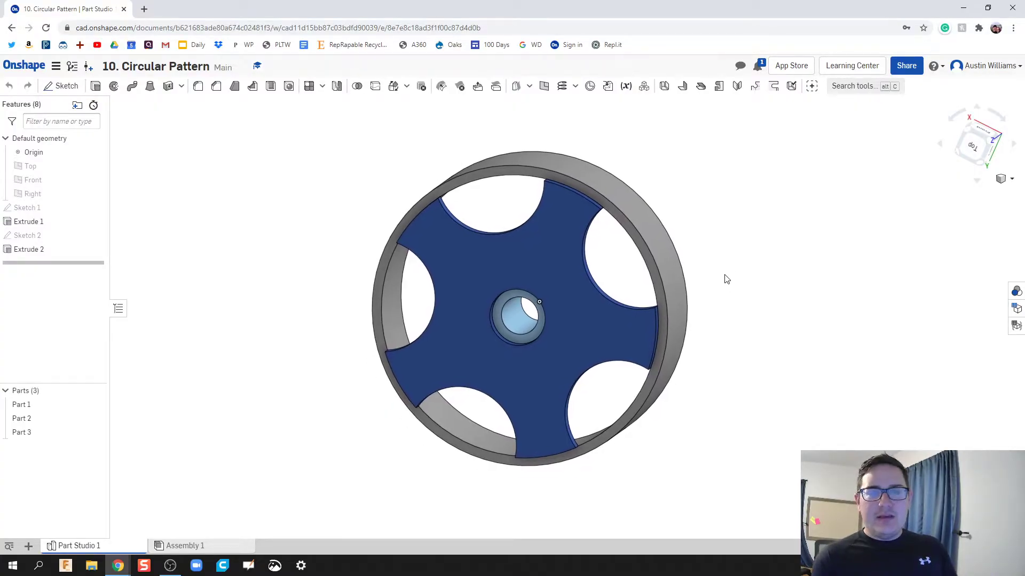
{"action": "left_click", "coordinate": [24, 68]}
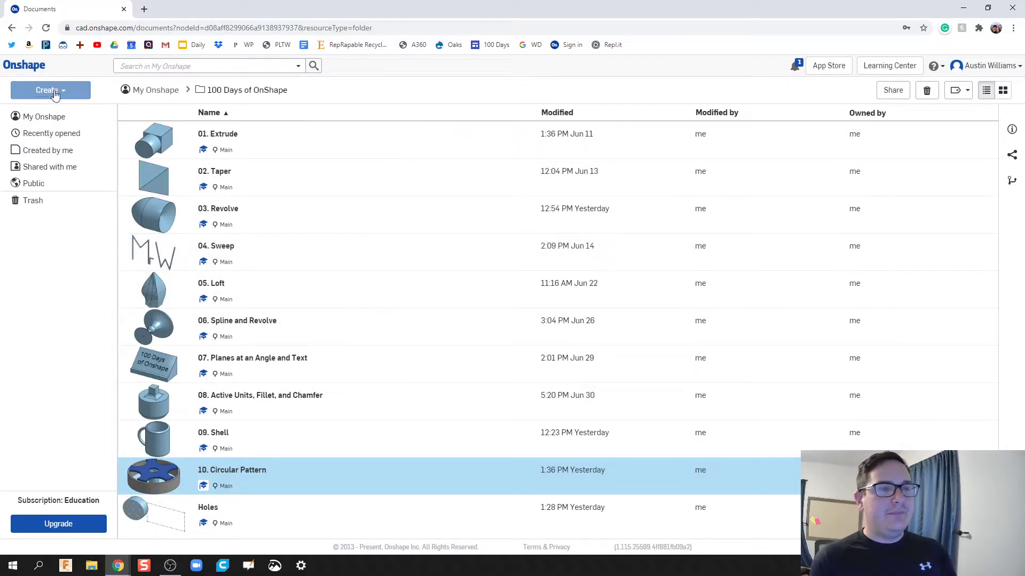
{"action": "left_click", "coordinate": [155, 90]}
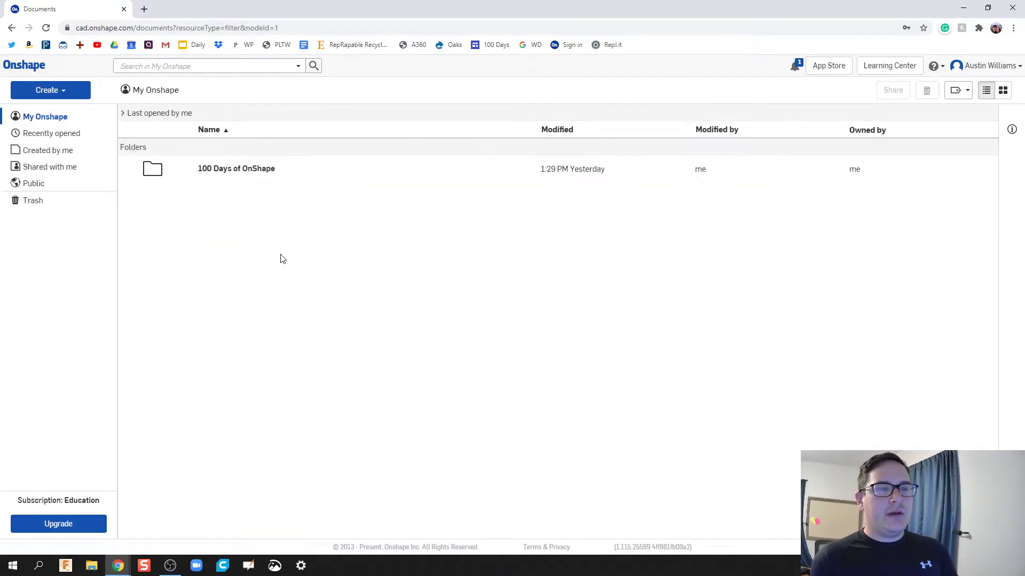
{"action": "left_click", "coordinate": [53, 90]}
{"action": "left_click", "coordinate": [63, 110]}
{"action": "type", "text": "Ci"}
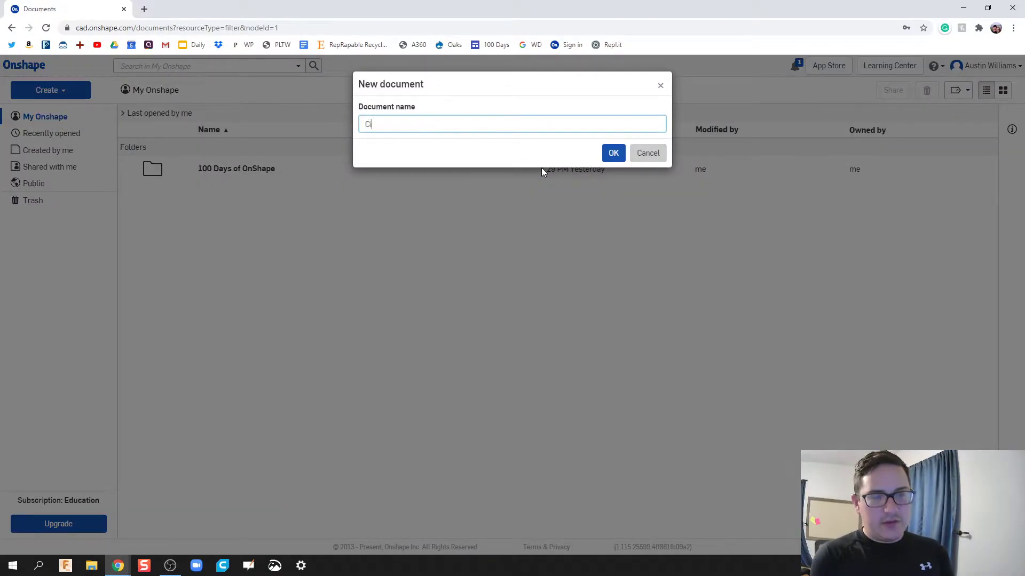
{"action": "type", "text": "rcle Plate"}
{"action": "key", "text": "Return"}
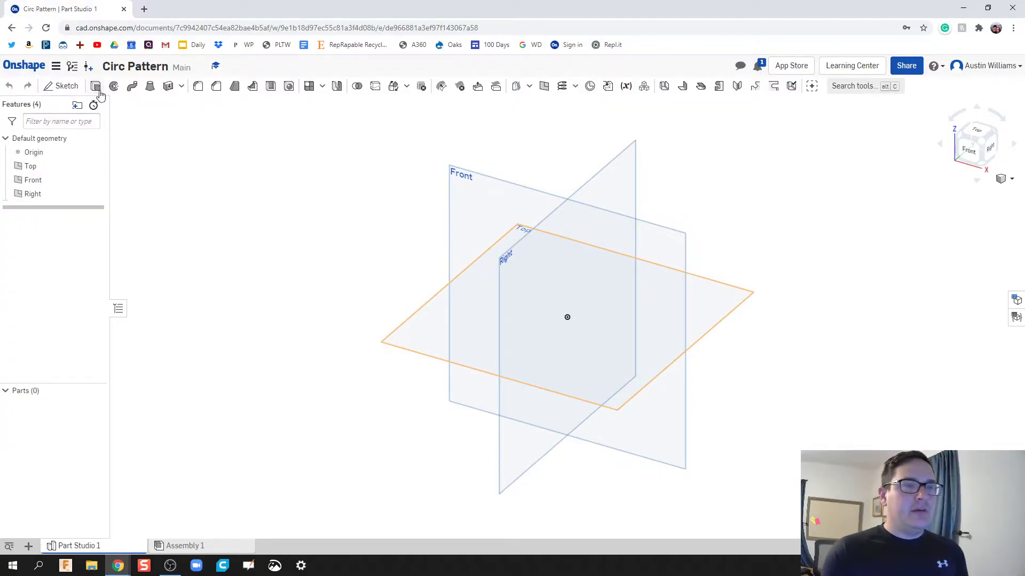
Start a sketch on the Top plane and view it normal to the plane.
{"action": "left_click", "coordinate": [61, 87]}
{"action": "left_click", "coordinate": [432, 316]}
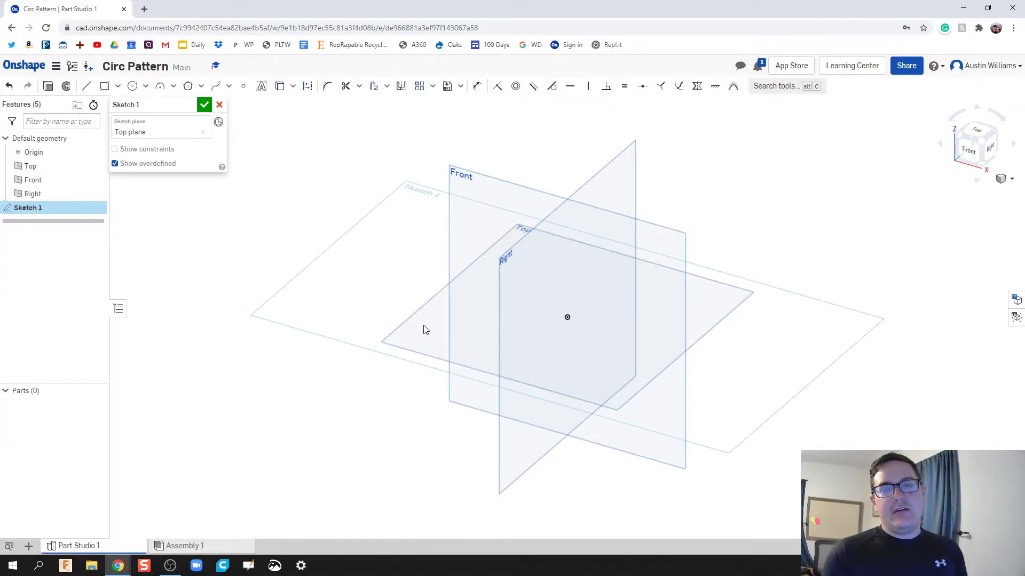
{"action": "right_click", "coordinate": [423, 328]}
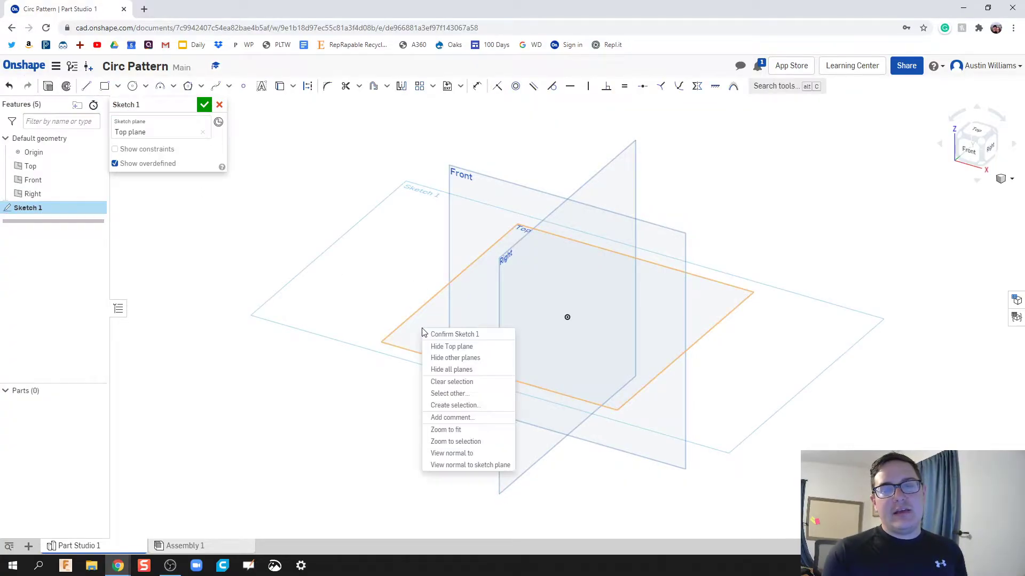
{"action": "left_click", "coordinate": [451, 454]}
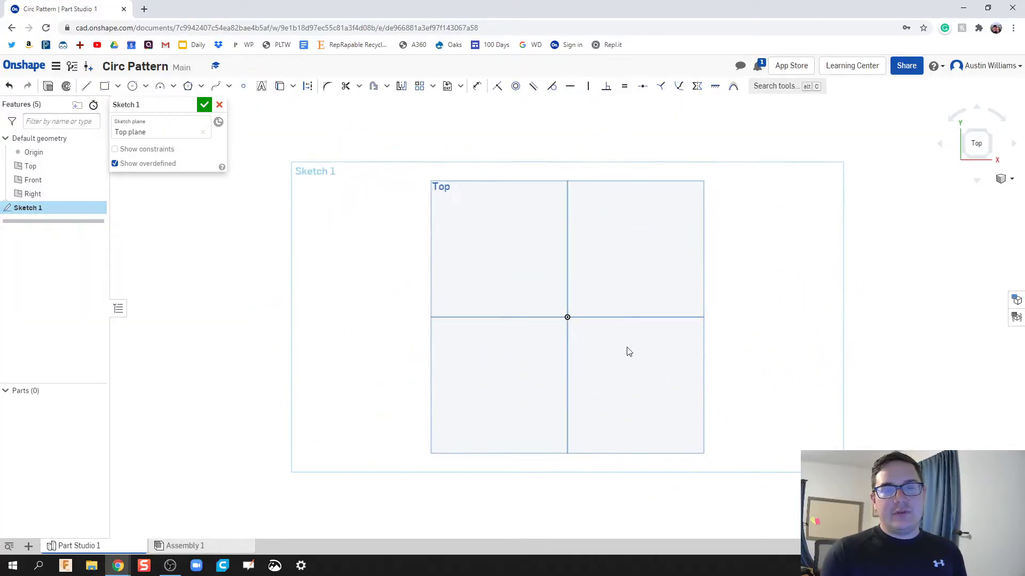
{"action": "scroll", "coordinate": [559, 334], "scroll_direction": "up", "scroll_amount": 3}
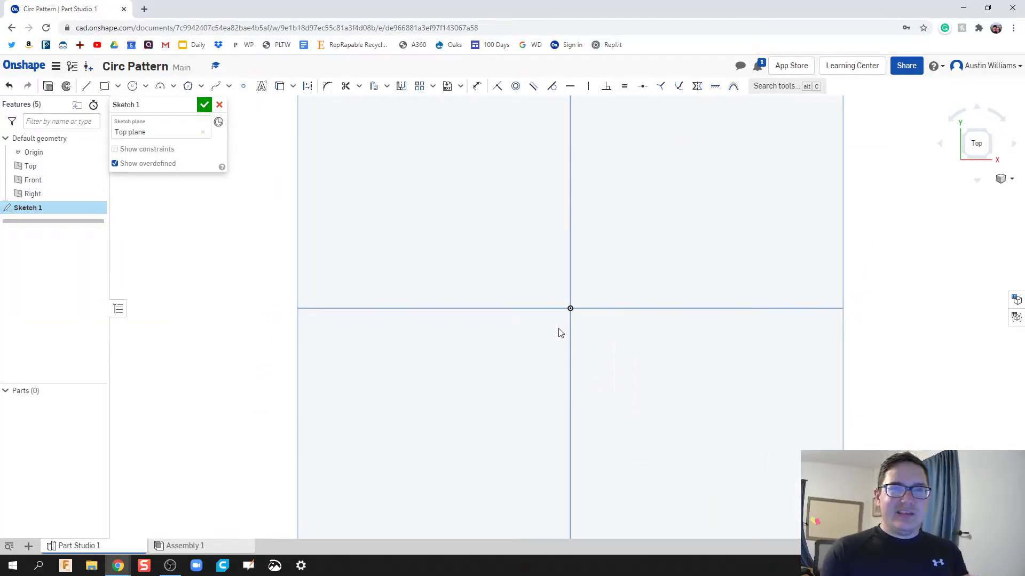
Draw four concentric circles at the origin, including Ø1.227 and Ø3.577.
{"action": "key", "text": "c"}
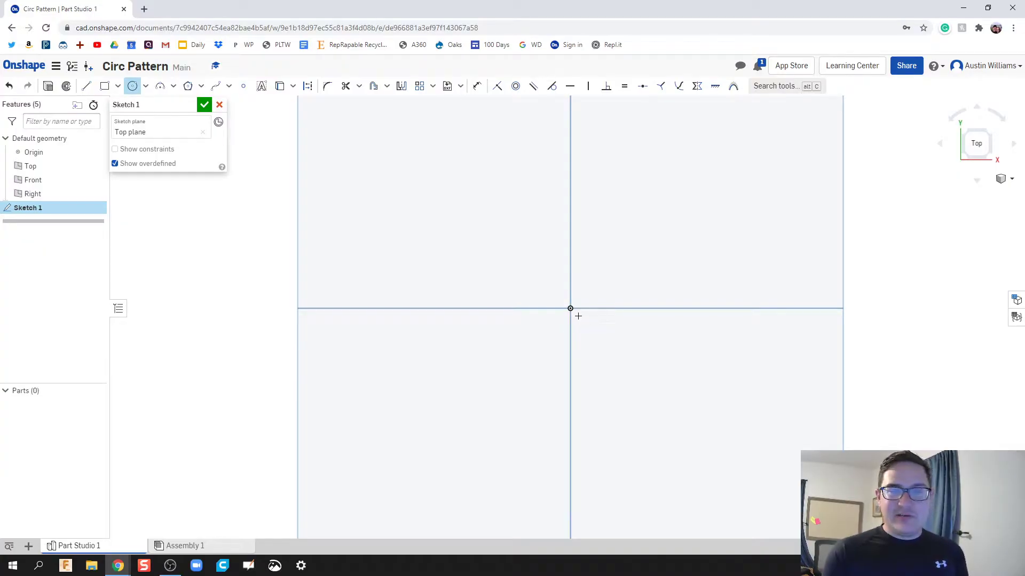
{"action": "left_click", "coordinate": [571, 309]}
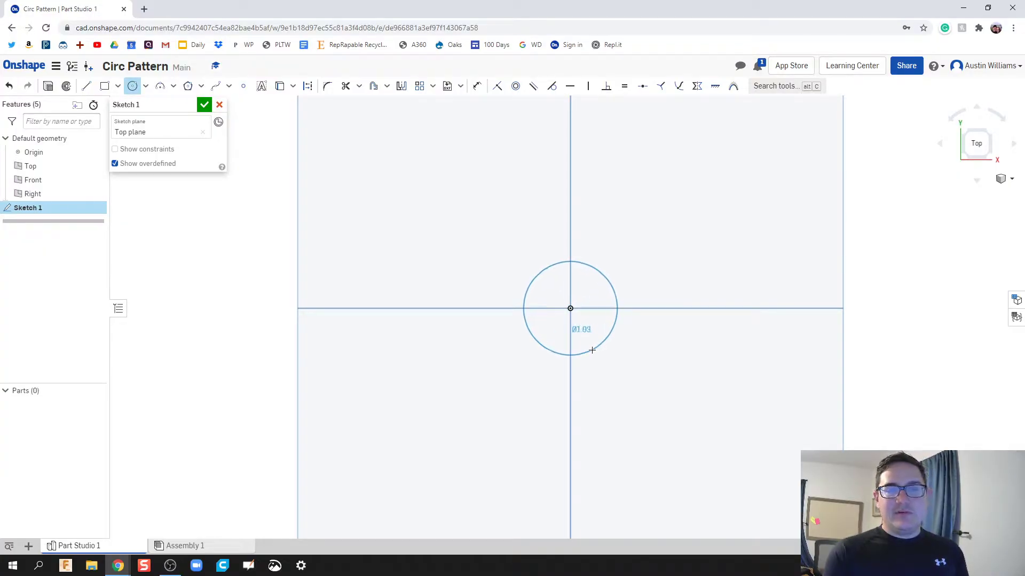
{"action": "left_click", "coordinate": [591, 352]}
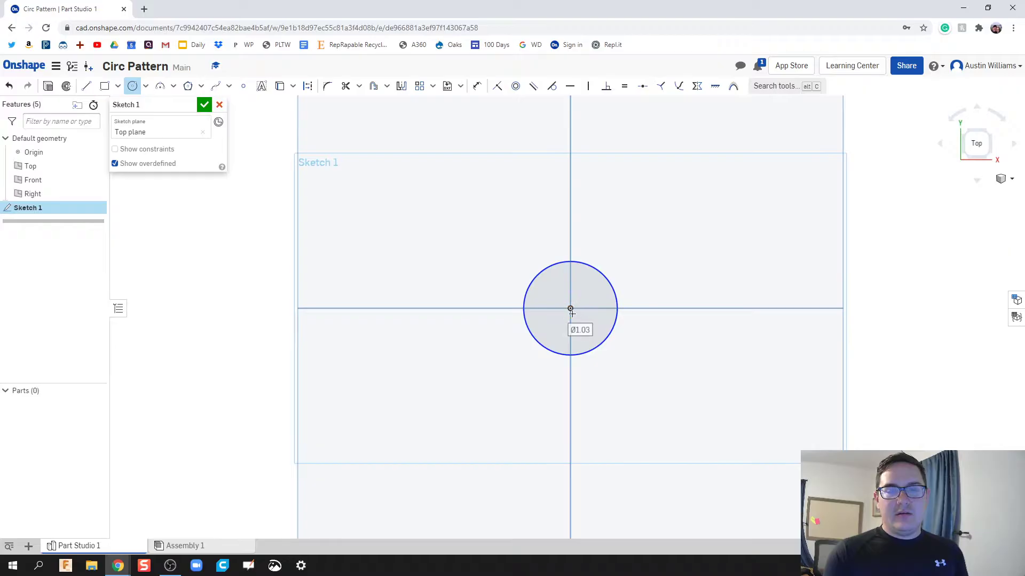
{"action": "left_click", "coordinate": [570, 309]}
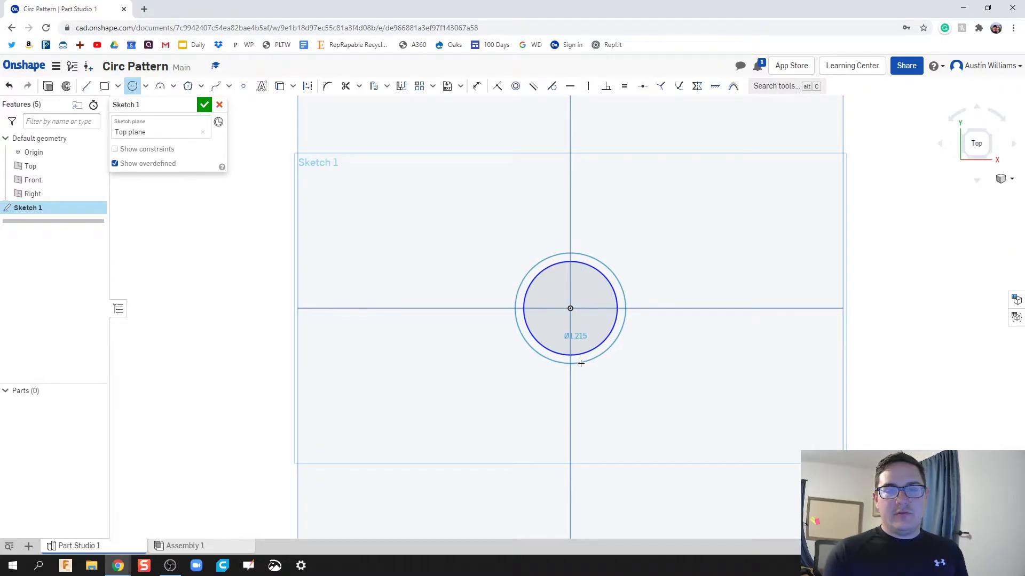
{"action": "left_click", "coordinate": [581, 364]}
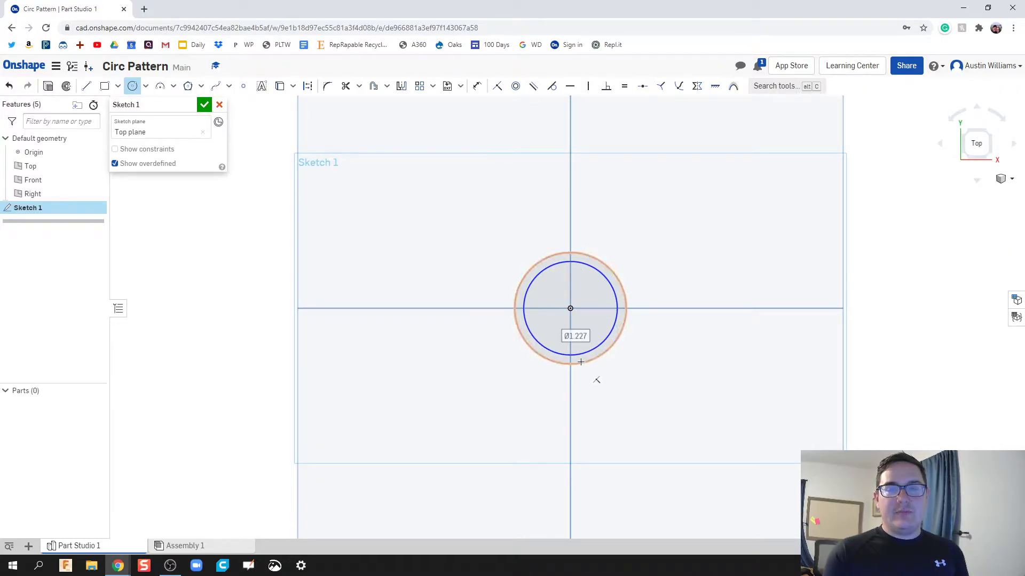
{"action": "left_click", "coordinate": [570, 308]}
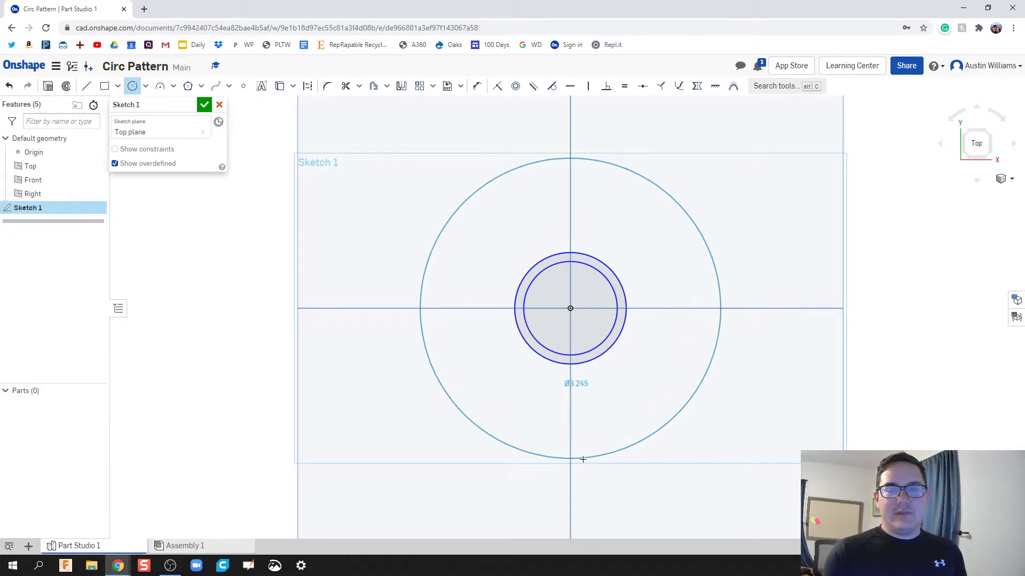
{"action": "left_click", "coordinate": [584, 464]}
{"action": "left_click", "coordinate": [571, 308]}
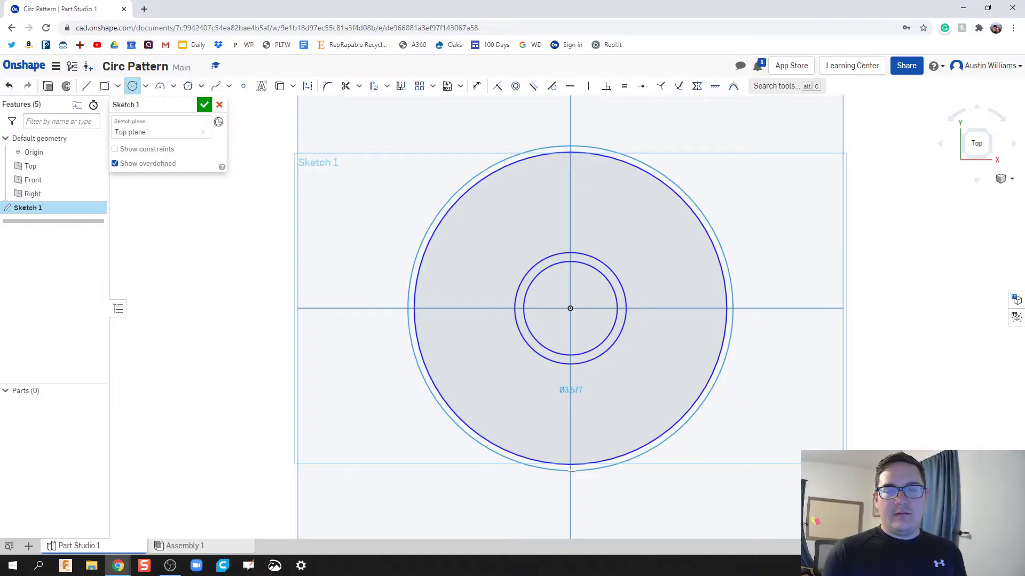
{"action": "left_click", "coordinate": [571, 471]}
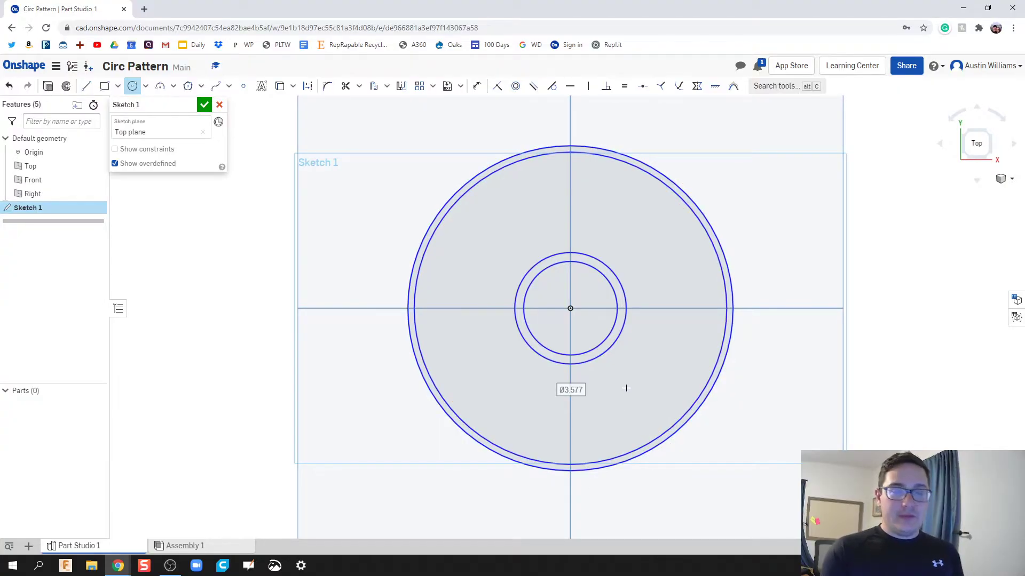
{"action": "key", "text": "Escape"}
Dimension the innermost circle's diameter to 3/8 in (0.375).
{"action": "key", "text": "q"}
{"action": "left_click", "coordinate": [603, 341]}
{"action": "left_click", "coordinate": [609, 340]}
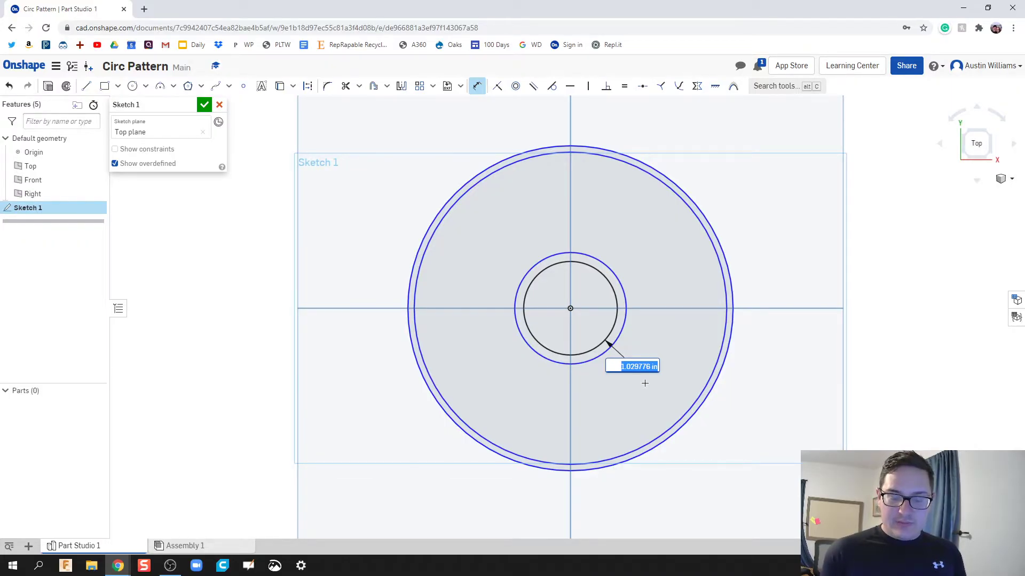
{"action": "type", "text": "3/8"}
{"action": "key", "text": "Return"}
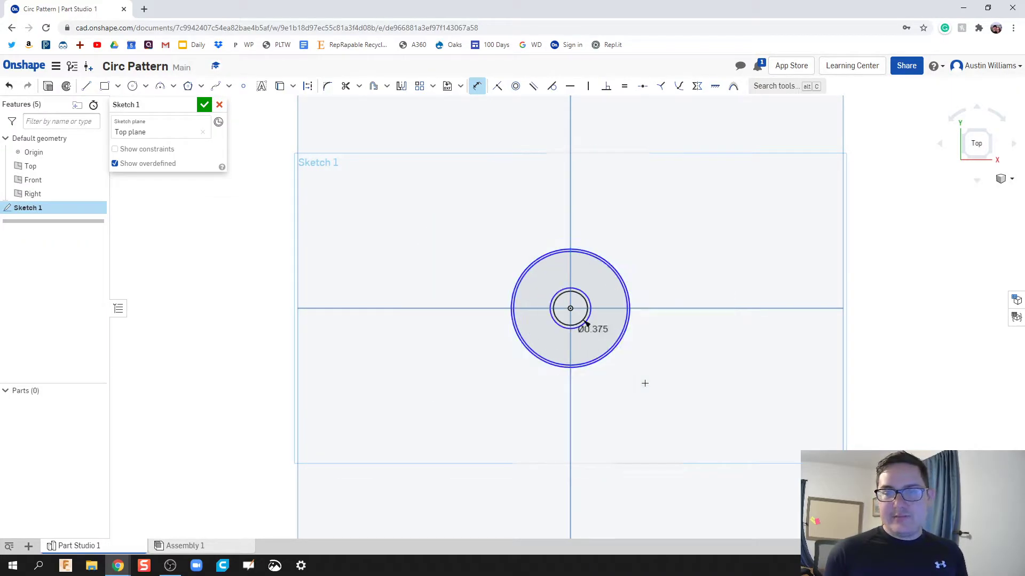
Zoom and pan the sketch, tilting it to an oblique view.
{"action": "scroll", "coordinate": [576, 351], "scroll_direction": "up", "scroll_amount": 6}
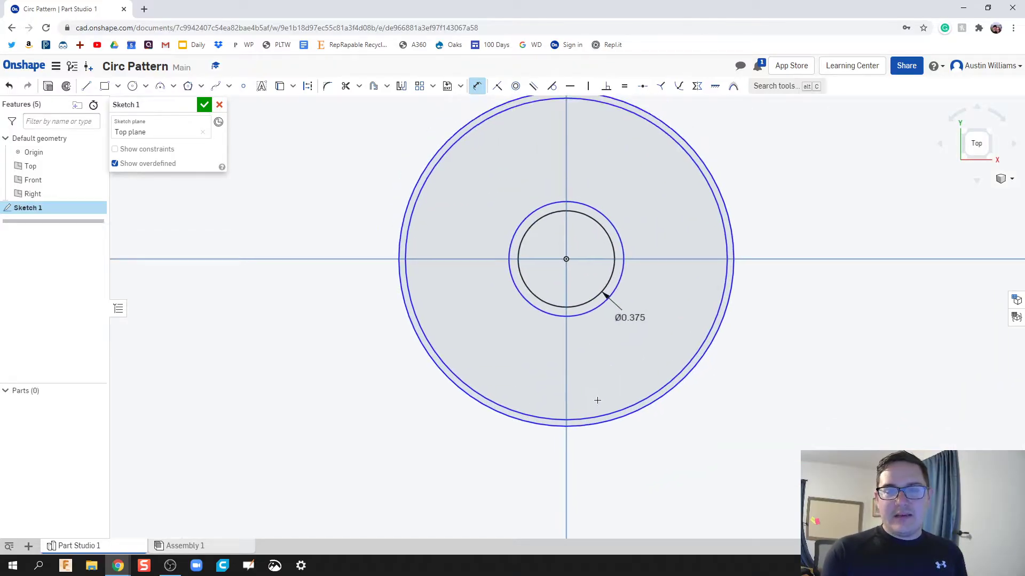
{"action": "scroll", "coordinate": [595, 414], "scroll_direction": "down", "scroll_amount": 1}
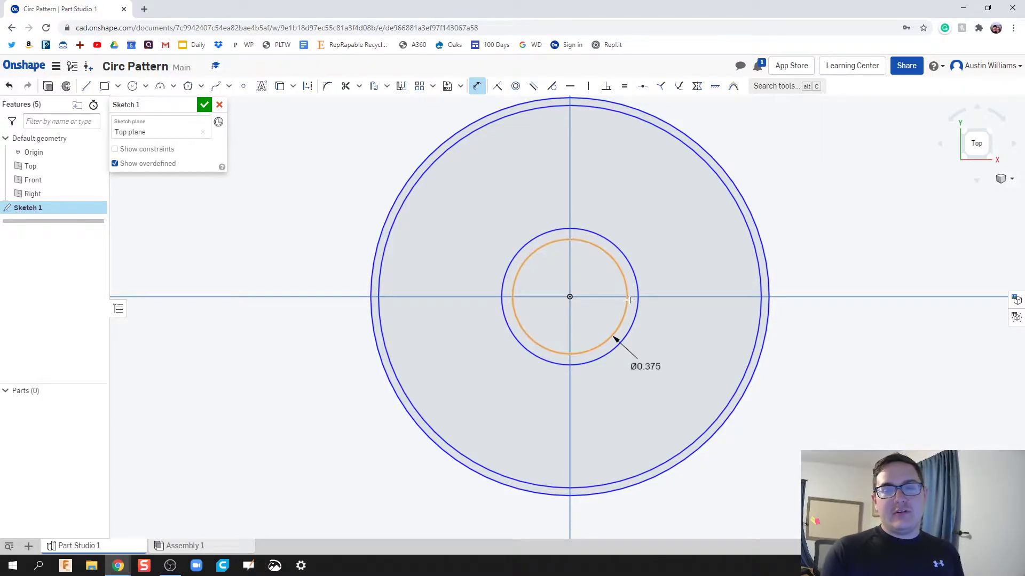
{"action": "scroll", "coordinate": [628, 300], "scroll_direction": "up", "scroll_amount": 1}
{"action": "scroll", "coordinate": [628, 300], "scroll_direction": "down", "scroll_amount": 1}
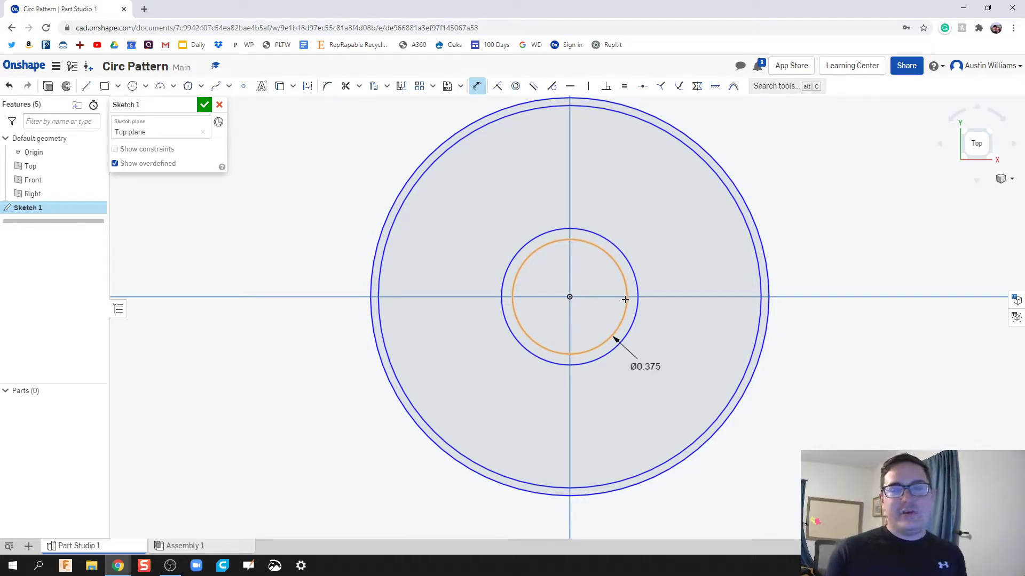
{"action": "scroll", "coordinate": [675, 311], "scroll_direction": "down", "scroll_amount": 1}
{"action": "mouse_move", "coordinate": [675, 311]}
{"action": "middle_mouse_down"}
{"action": "mouse_move", "coordinate": [611, 377]}
{"action": "mouse_move", "coordinate": [600, 330]}
{"action": "middle_mouse_up"}
{"action": "right_click_drag", "start_coordinate": [600, 330], "coordinate": [580, 334]}
{"action": "scroll", "coordinate": [579, 334], "scroll_direction": "down", "scroll_amount": 3}
Finish Sketch 1, start an Extrude, and hide the Front and Right planes.
{"action": "left_click", "coordinate": [219, 107]}
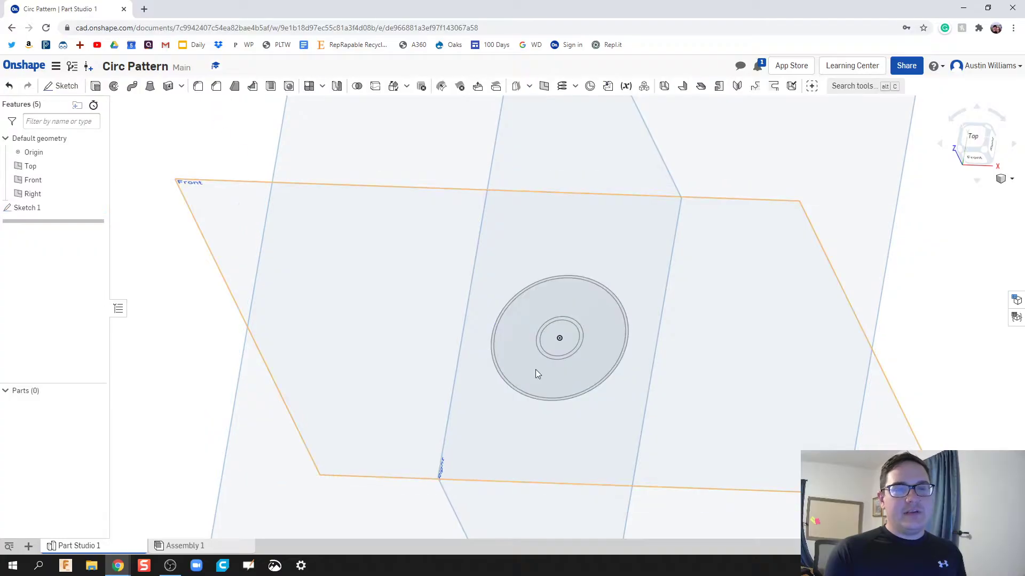
{"action": "key", "text": "shift+e"}
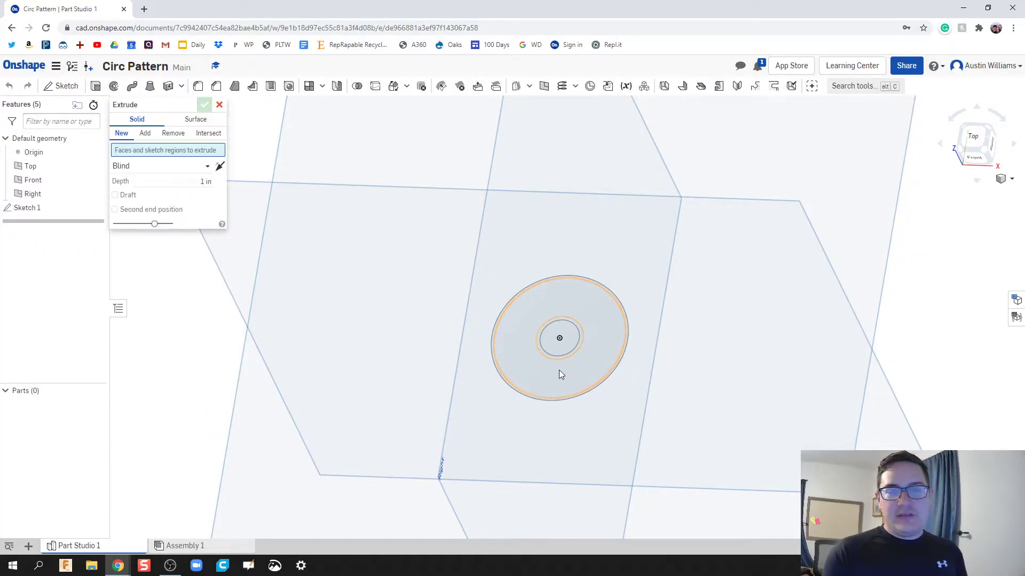
{"action": "scroll", "coordinate": [561, 361], "scroll_direction": "up", "scroll_amount": 3}
{"action": "scroll", "coordinate": [562, 364], "scroll_direction": "up", "scroll_amount": 1}
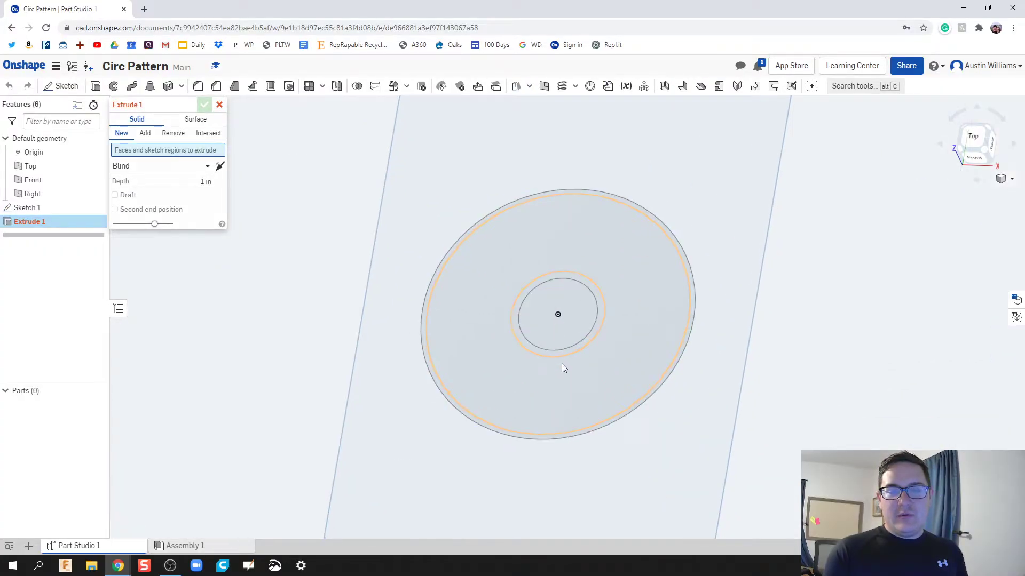
{"action": "left_click", "coordinate": [96, 181]}
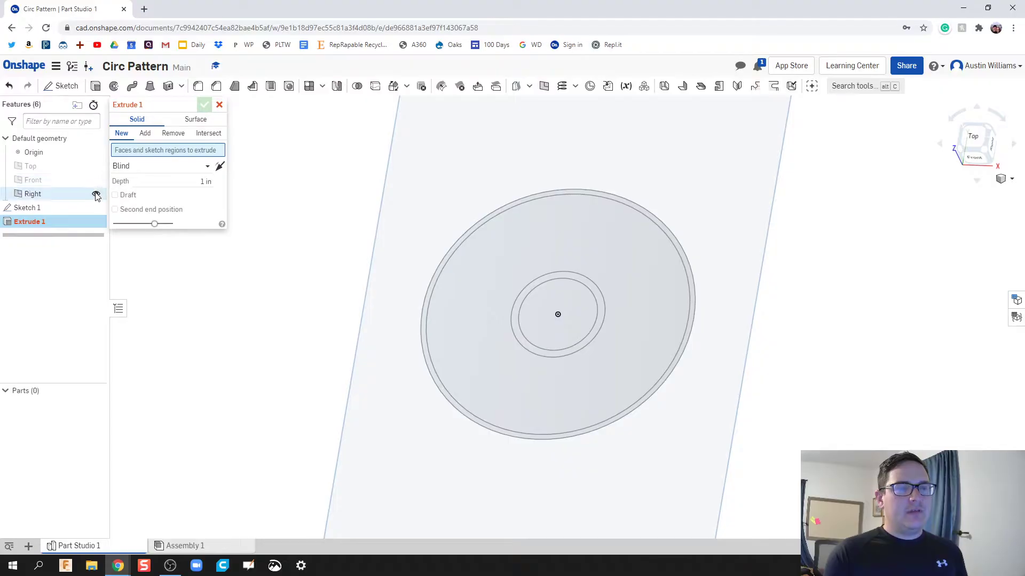
{"action": "left_click", "coordinate": [96, 194]}
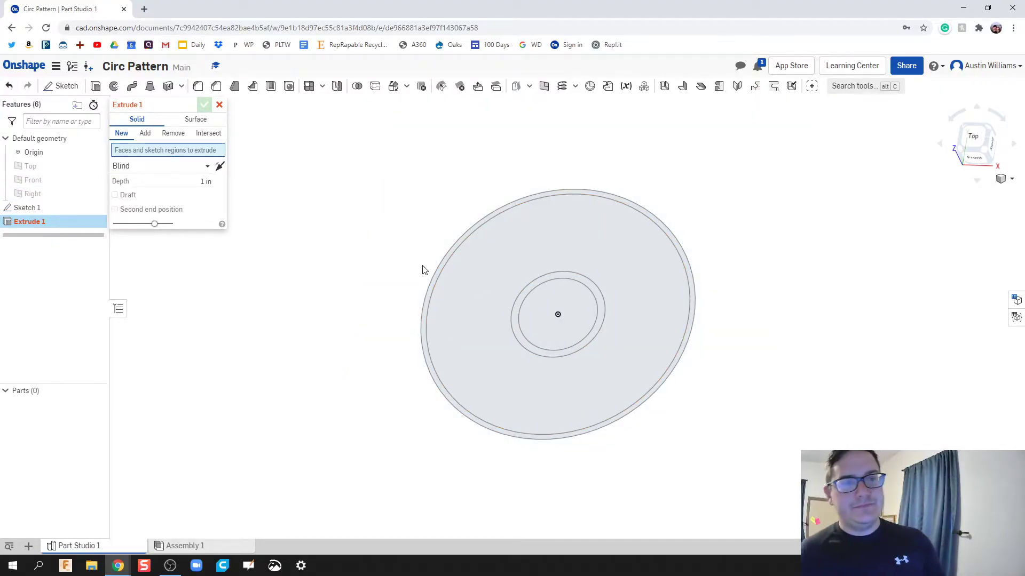
Select the hub ring and thin outer ring regions for the 1 in extrusion.
{"action": "left_click", "coordinate": [590, 286]}
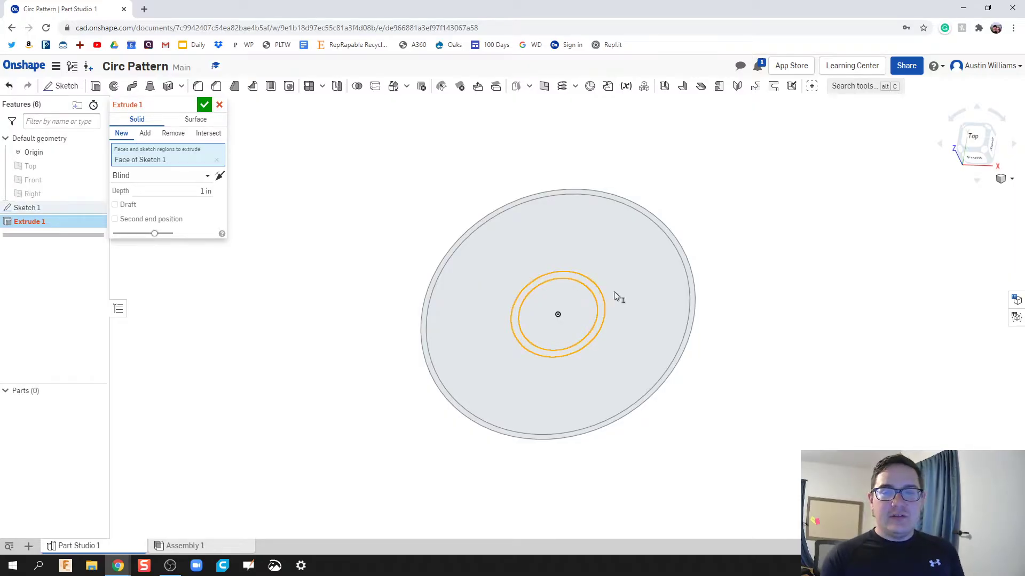
{"action": "left_click", "coordinate": [677, 249]}
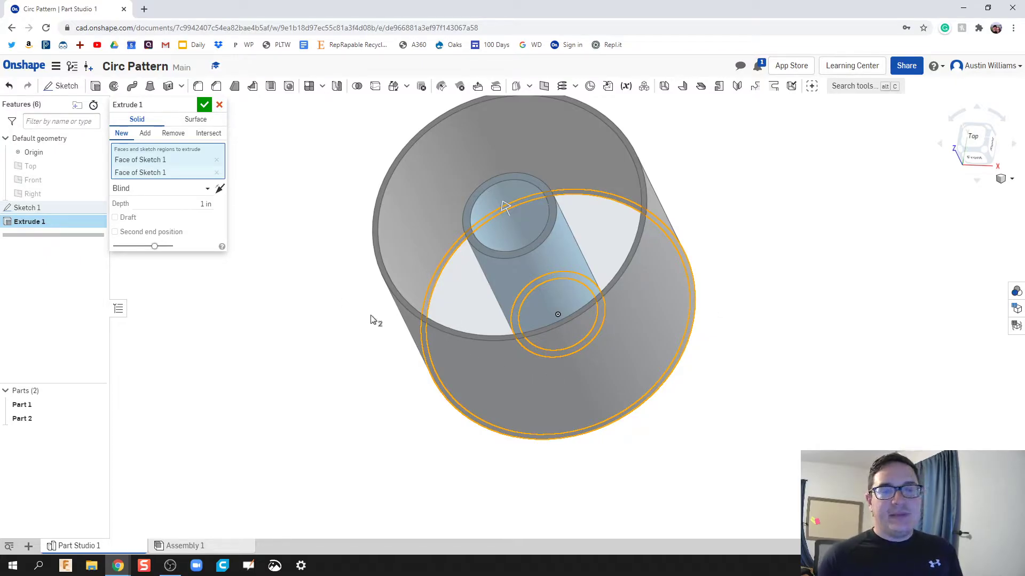
{"action": "right_click_drag", "start_coordinate": [371, 318], "coordinate": [361, 357]}
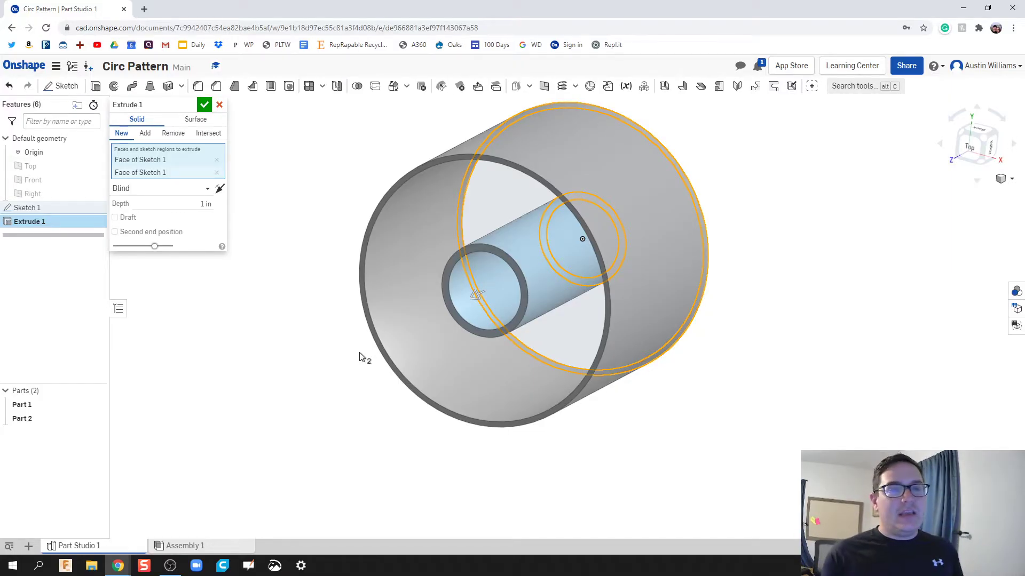
{"action": "left_click", "coordinate": [205, 106]}
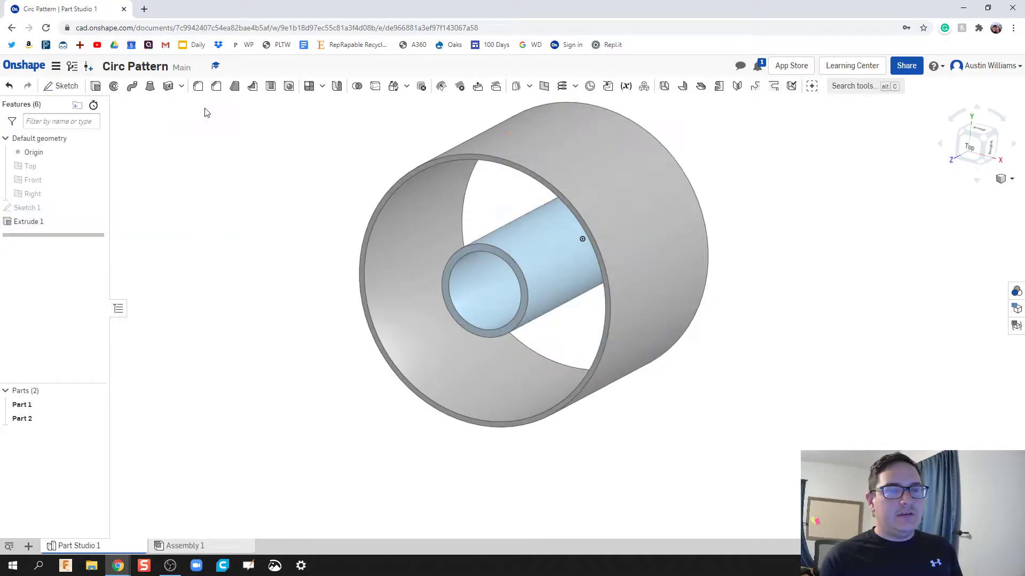
{"action": "mouse_move", "coordinate": [309, 332]}
{"action": "right_mouse_down"}
{"action": "mouse_move", "coordinate": [339, 323]}
{"action": "mouse_move", "coordinate": [307, 333]}
{"action": "right_mouse_up"}
{"action": "left_click", "coordinate": [48, 408]}
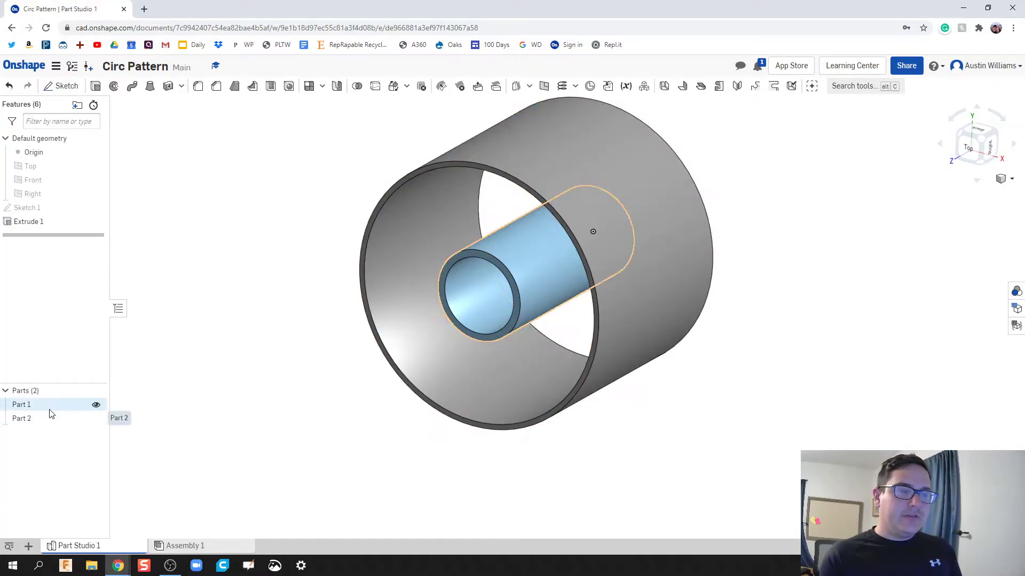
{"action": "left_click", "coordinate": [57, 441]}
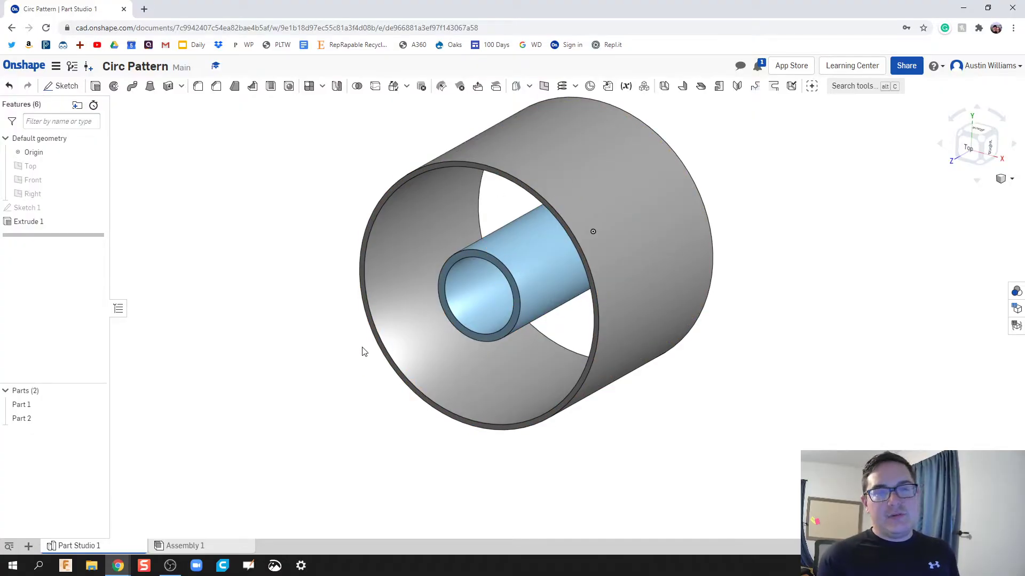
Try placing a sketch on the extrusion's end face, then cancel it.
{"action": "right_click_drag", "start_coordinate": [299, 343], "coordinate": [322, 339]}
{"action": "left_click", "coordinate": [63, 86]}
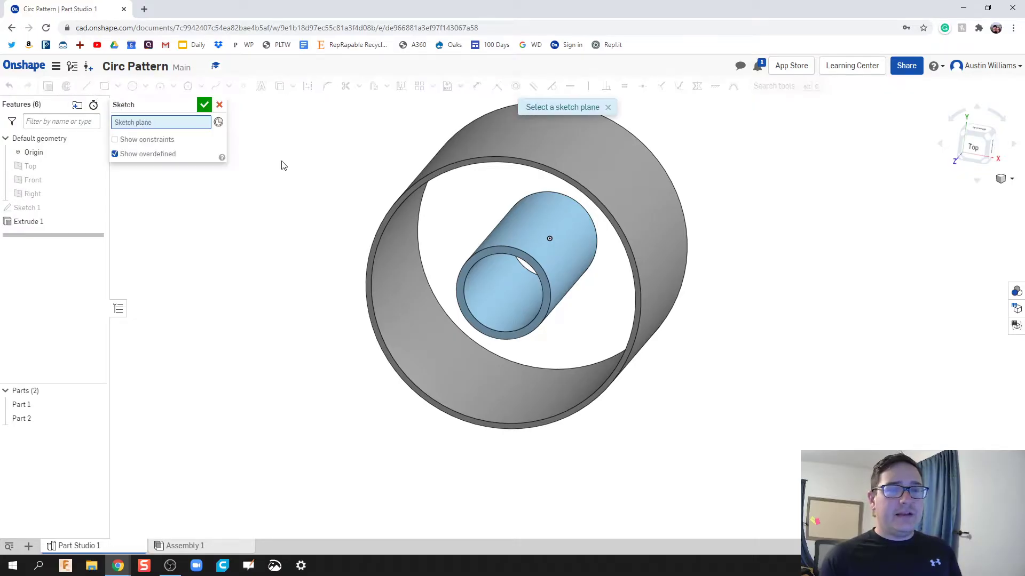
{"action": "left_click", "coordinate": [443, 171]}
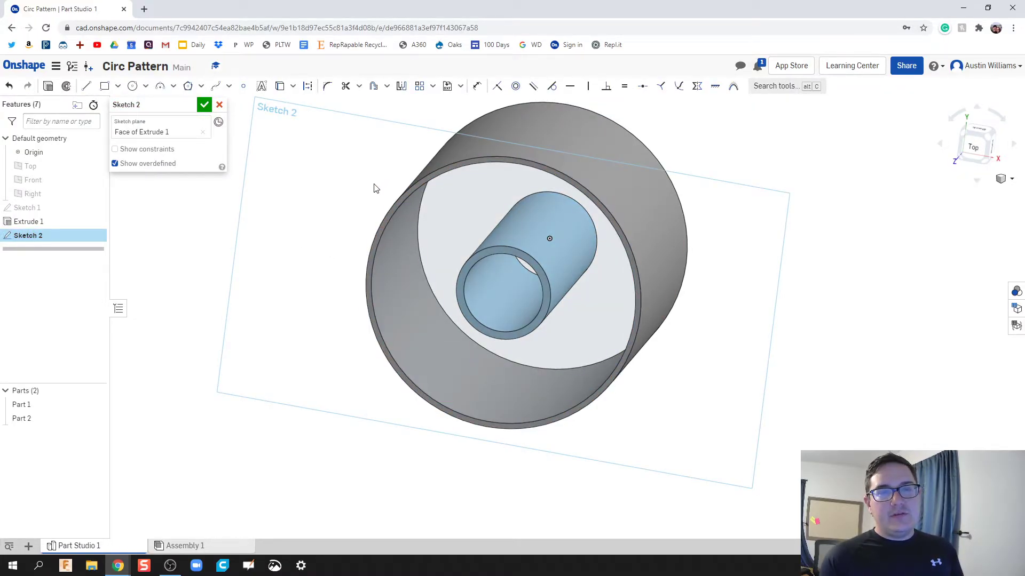
{"action": "scroll", "coordinate": [418, 185], "scroll_direction": "down", "scroll_amount": 3}
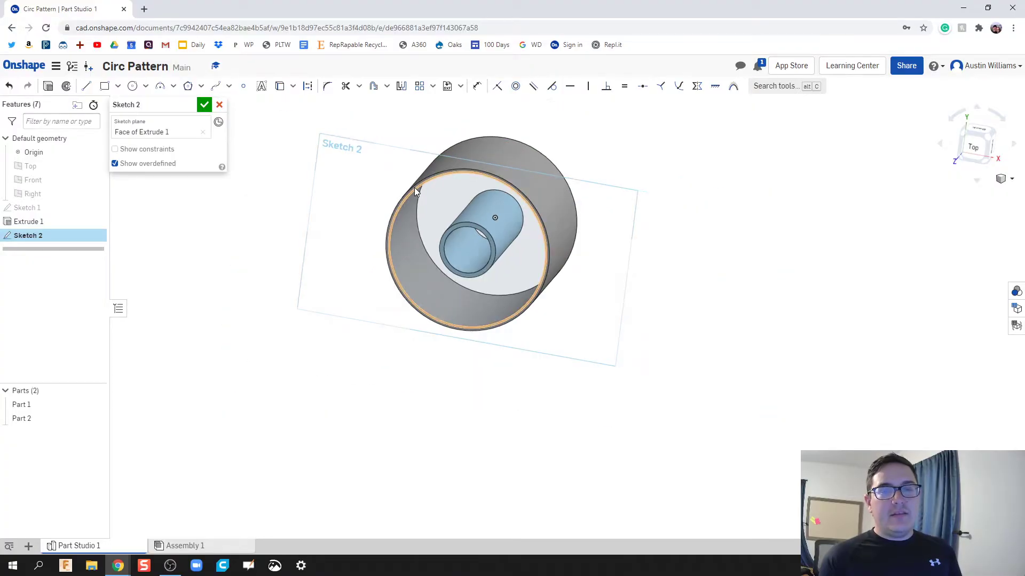
{"action": "scroll", "coordinate": [414, 188], "scroll_direction": "up", "scroll_amount": 2}
{"action": "scroll", "coordinate": [414, 187], "scroll_direction": "up", "scroll_amount": 2}
{"action": "left_click", "coordinate": [219, 105]}
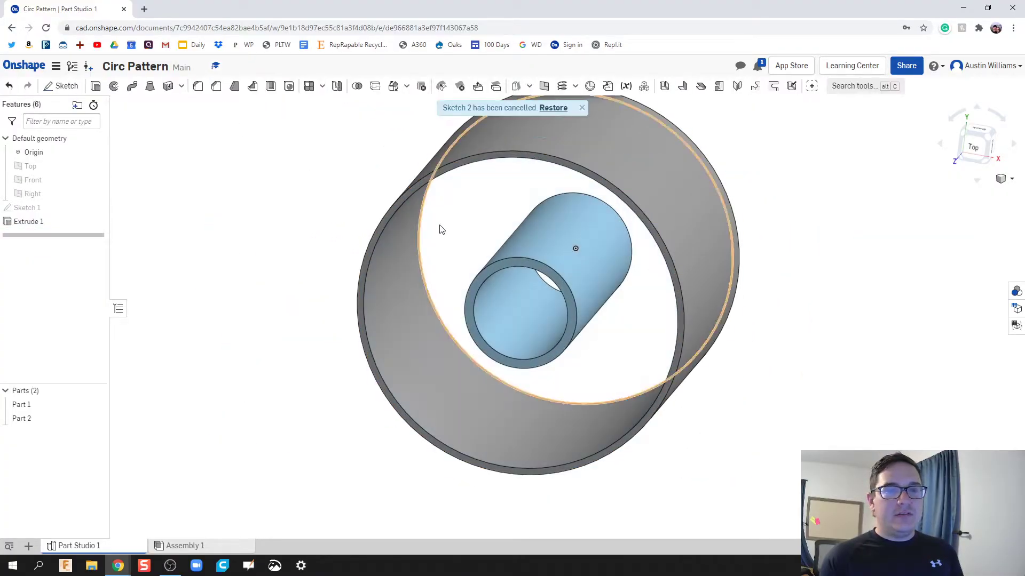
{"action": "scroll", "coordinate": [422, 189], "scroll_direction": "up", "scroll_amount": 2}
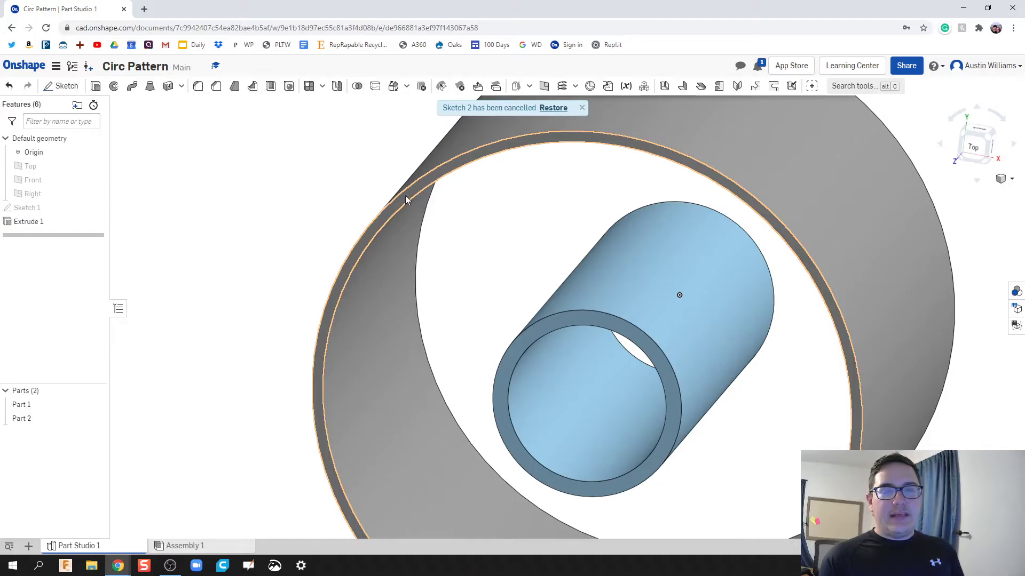
Create Sketch 2 on the ring's end face from its context menu.
{"action": "right_click", "coordinate": [405, 195]}
{"action": "right_click_drag", "start_coordinate": [405, 197], "coordinate": [405, 200]}
{"action": "right_click", "coordinate": [404, 201]}
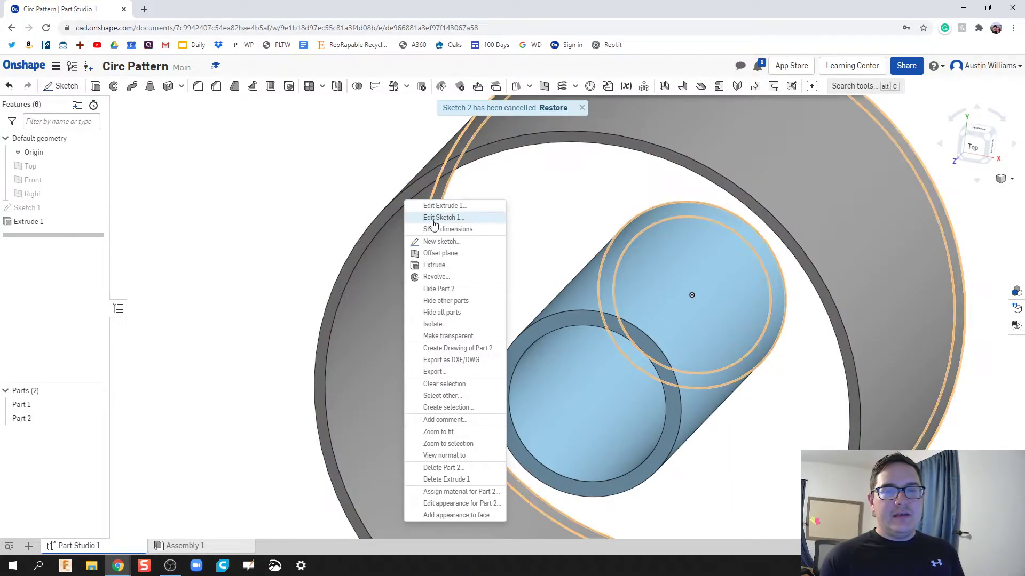
{"action": "left_click", "coordinate": [438, 242]}
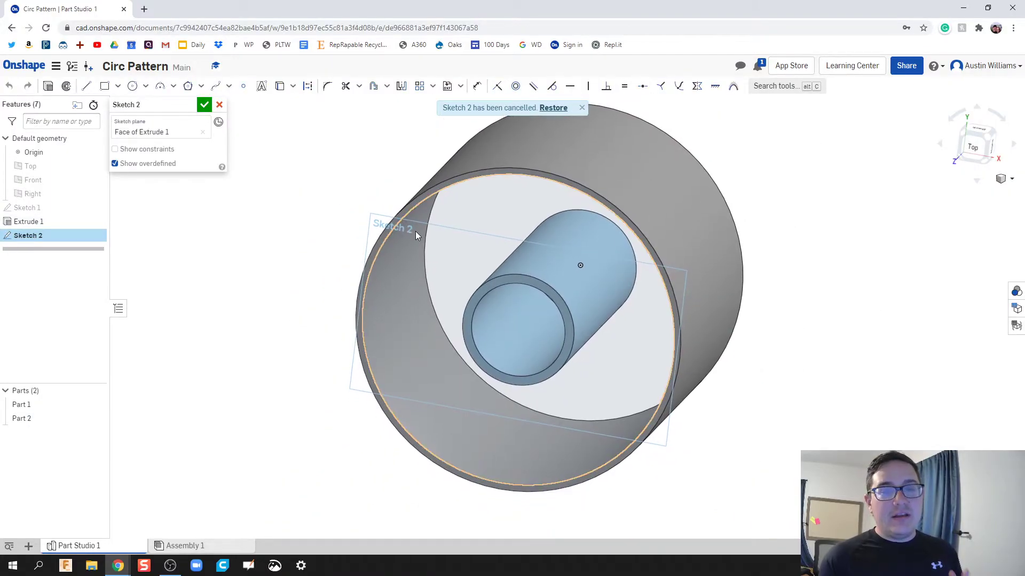
View Sketch 2 face-on and add a Ø3/8 circle at the origin.
{"action": "right_click", "coordinate": [378, 228]}
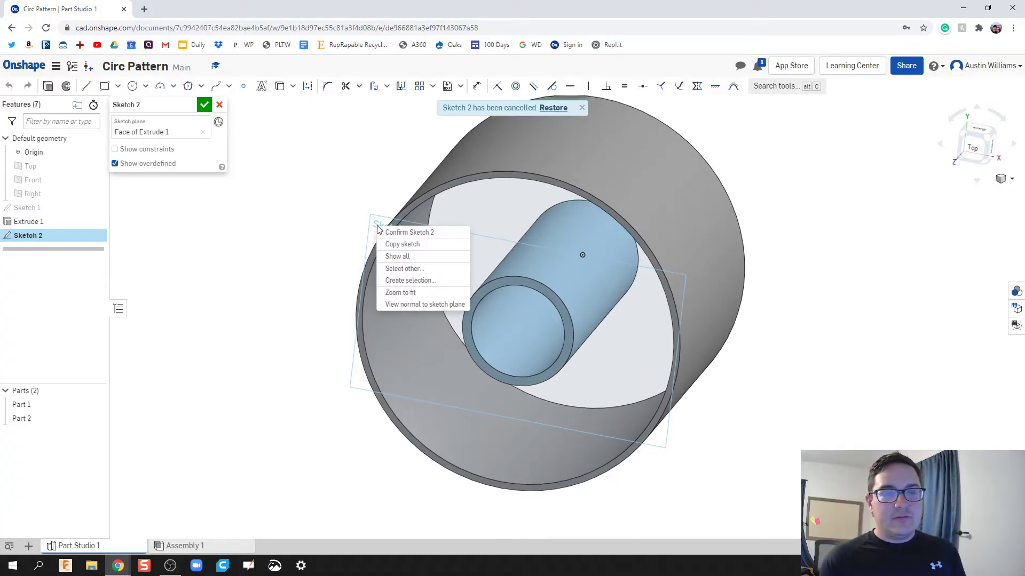
{"action": "left_click", "coordinate": [413, 305]}
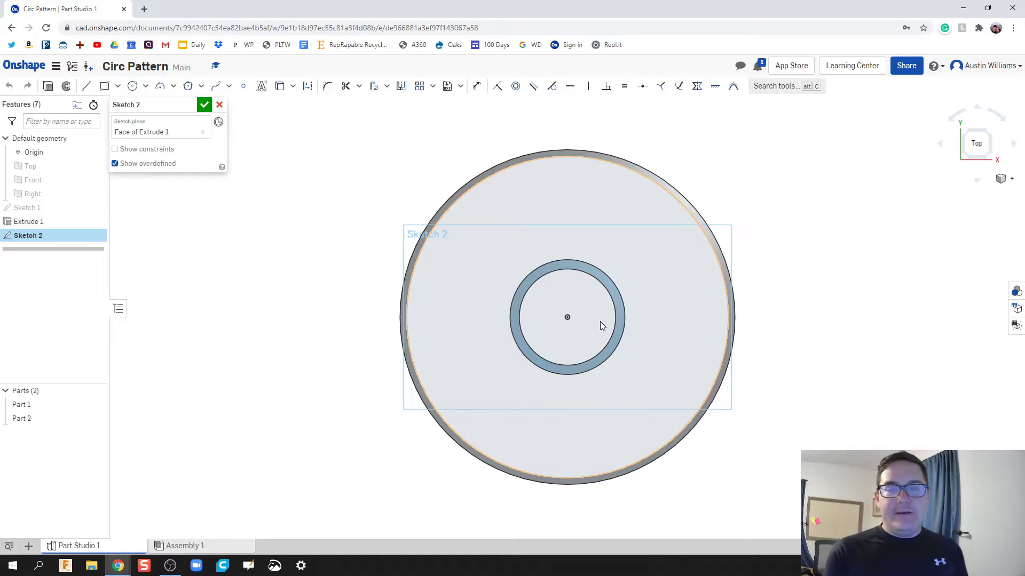
{"action": "scroll", "coordinate": [600, 321], "scroll_direction": "up", "scroll_amount": 3}
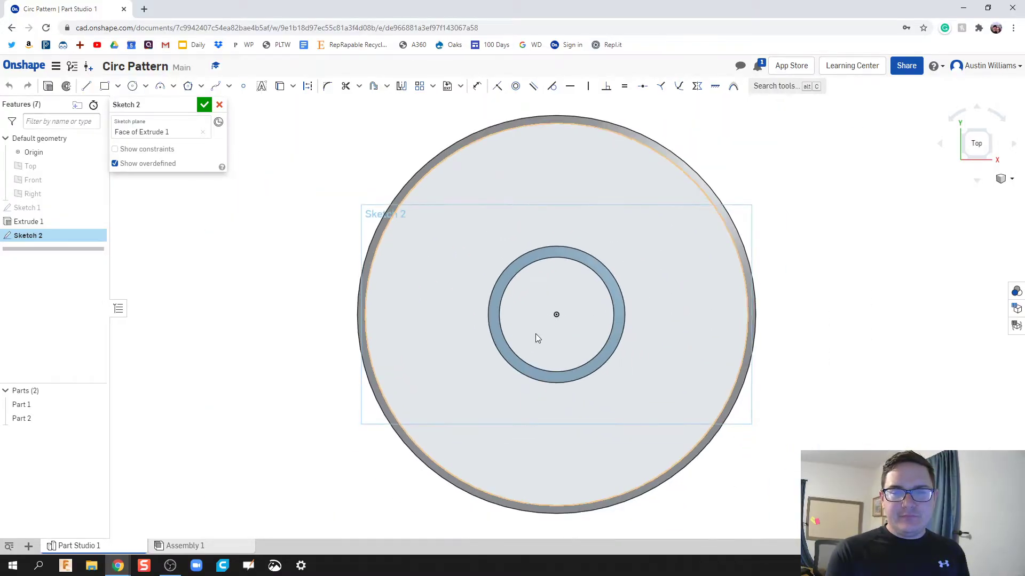
{"action": "scroll", "coordinate": [537, 335], "scroll_direction": "up", "scroll_amount": 2}
{"action": "key", "text": "c"}
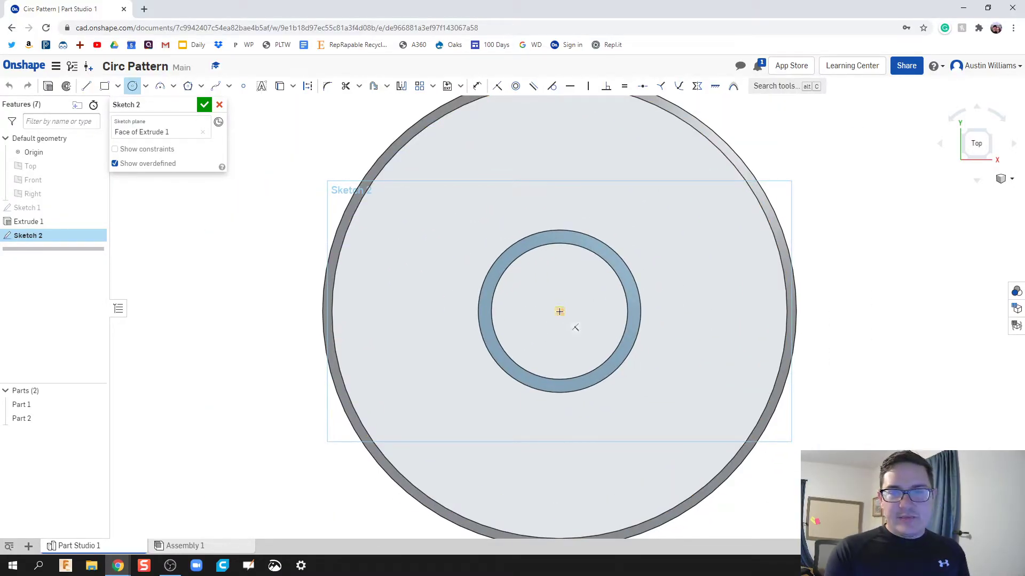
{"action": "left_click", "coordinate": [559, 311]}
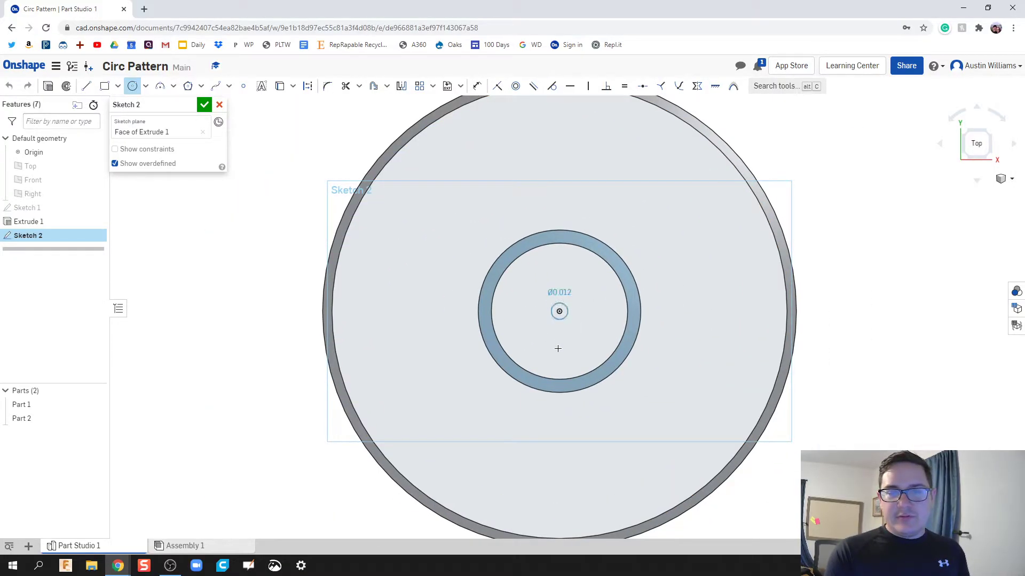
{"action": "left_click", "coordinate": [561, 381]}
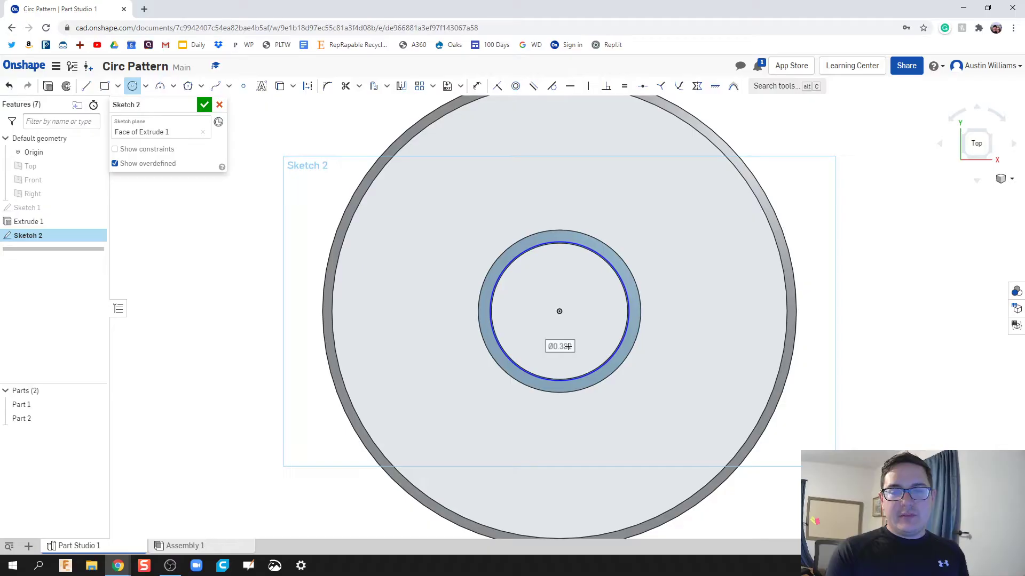
{"action": "key", "text": "d"}
{"action": "left_click", "coordinate": [565, 379]}
{"action": "left_click", "coordinate": [567, 363]}
{"action": "type", "text": "3"}
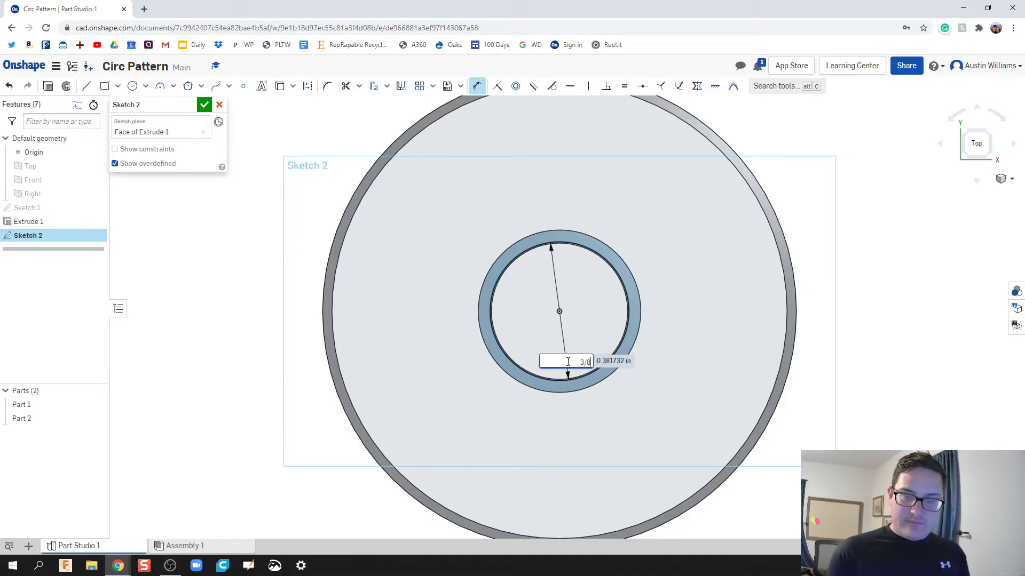
{"action": "type", "text": "/8"}
{"action": "key", "text": "Return"}
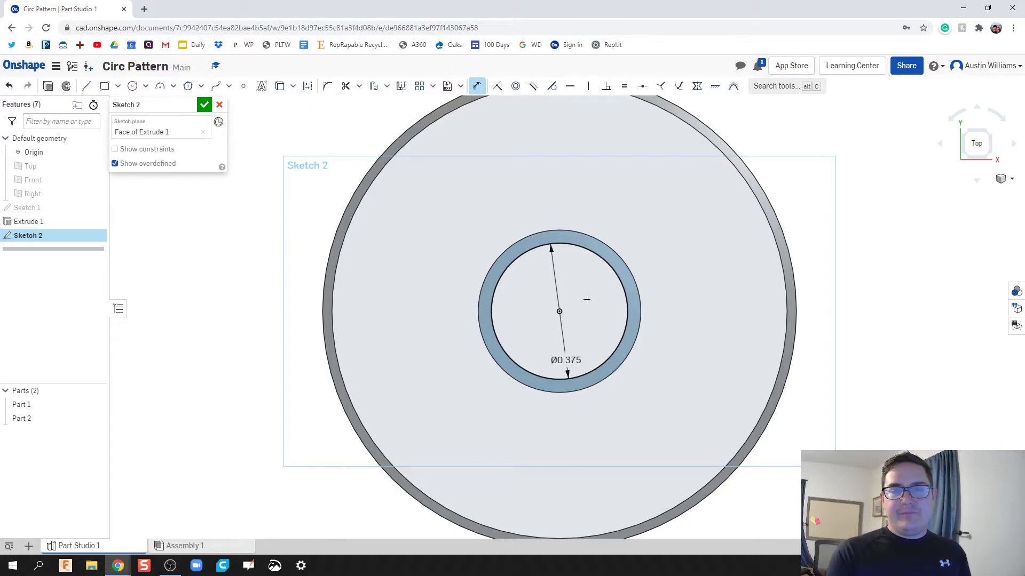
Add a concentric circle inside the outer ring and dimension it Ø1.25.
{"action": "scroll", "coordinate": [582, 323], "scroll_direction": "down", "scroll_amount": 2}
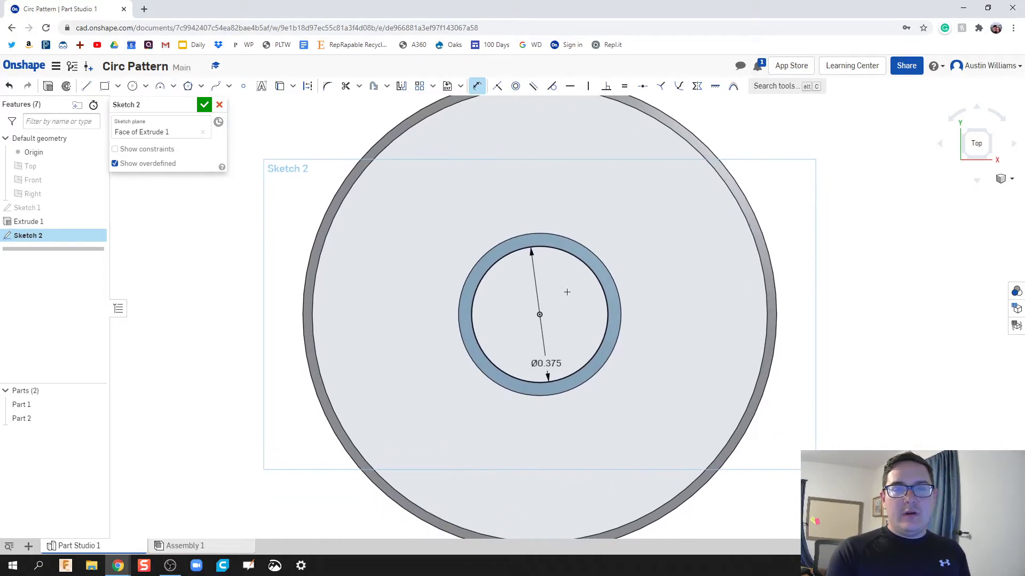
{"action": "key", "text": "c"}
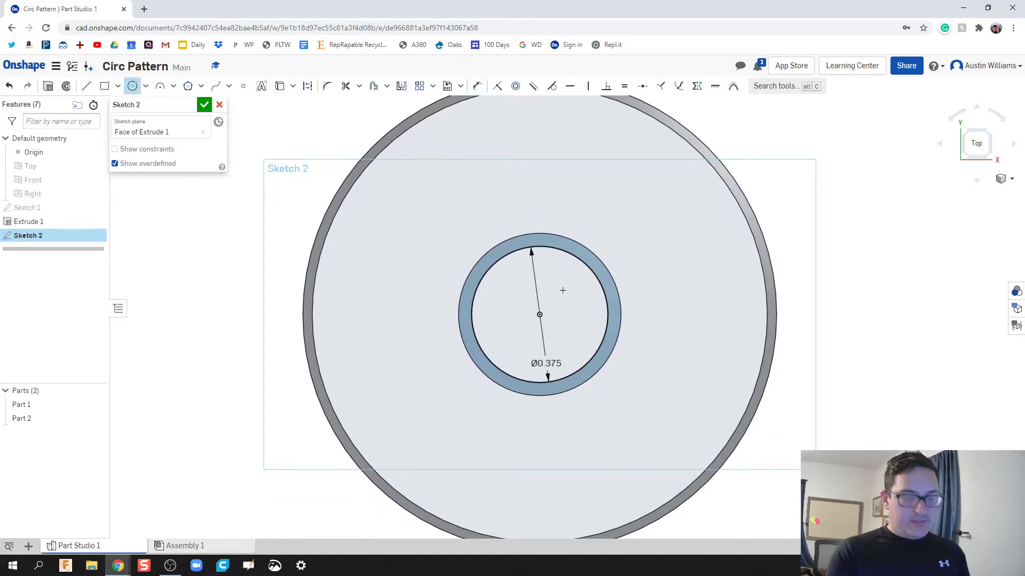
{"action": "left_click", "coordinate": [540, 314]}
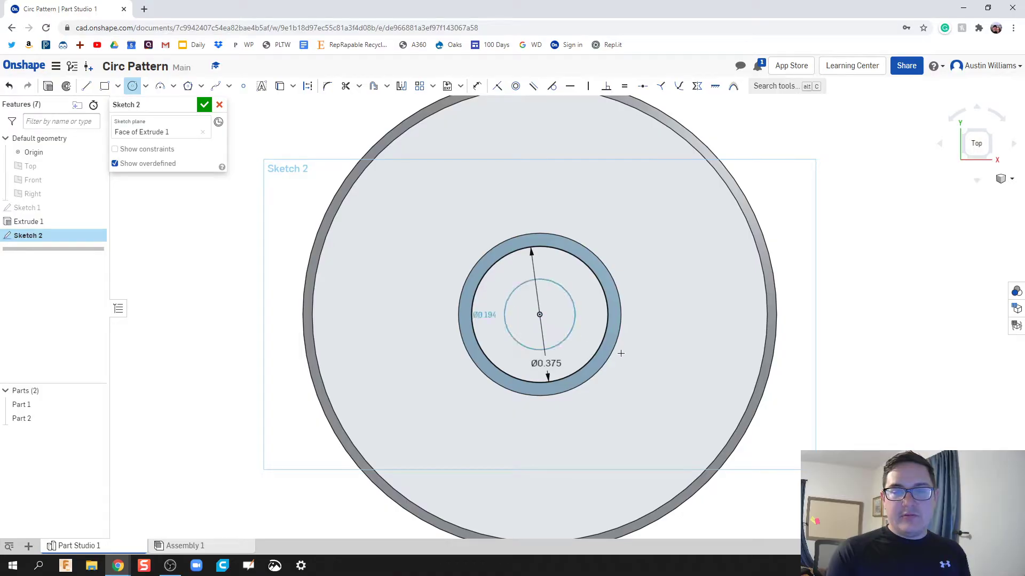
{"action": "left_click", "coordinate": [760, 372]}
{"action": "key", "text": "u"}
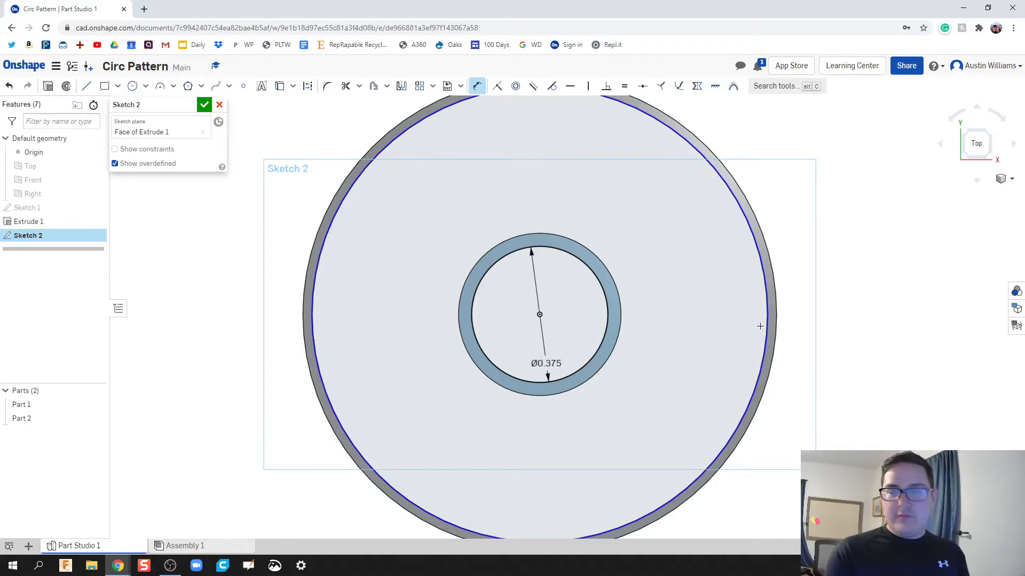
{"action": "left_click", "coordinate": [760, 326]}
{"action": "left_click", "coordinate": [735, 332]}
{"action": "type", "text": "1.25"}
{"action": "key", "text": "Return"}
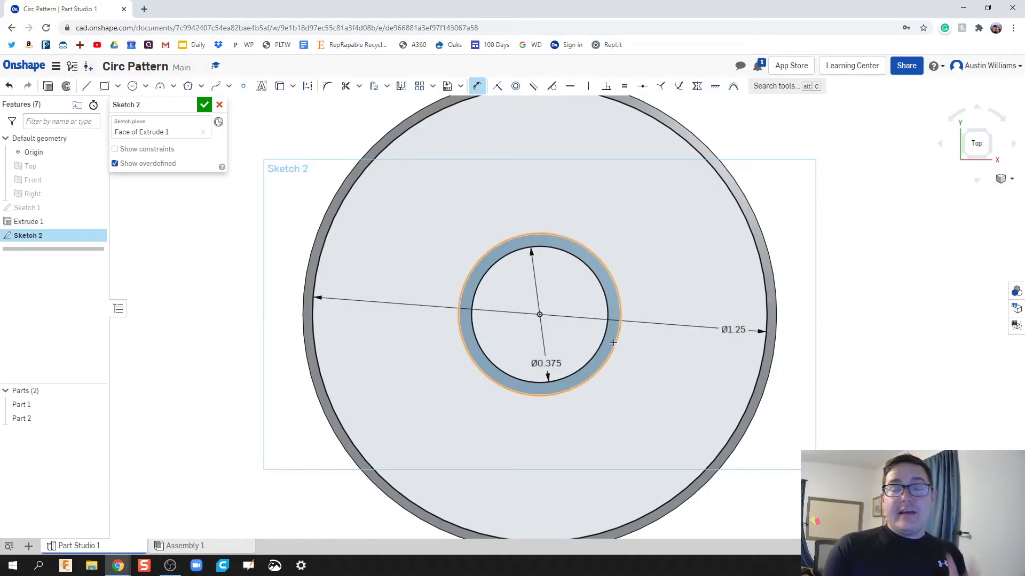
Hide Part 1 and Part 2 so only Sketch 2's circles show.
{"action": "scroll", "coordinate": [633, 325], "scroll_direction": "up", "scroll_amount": 2}
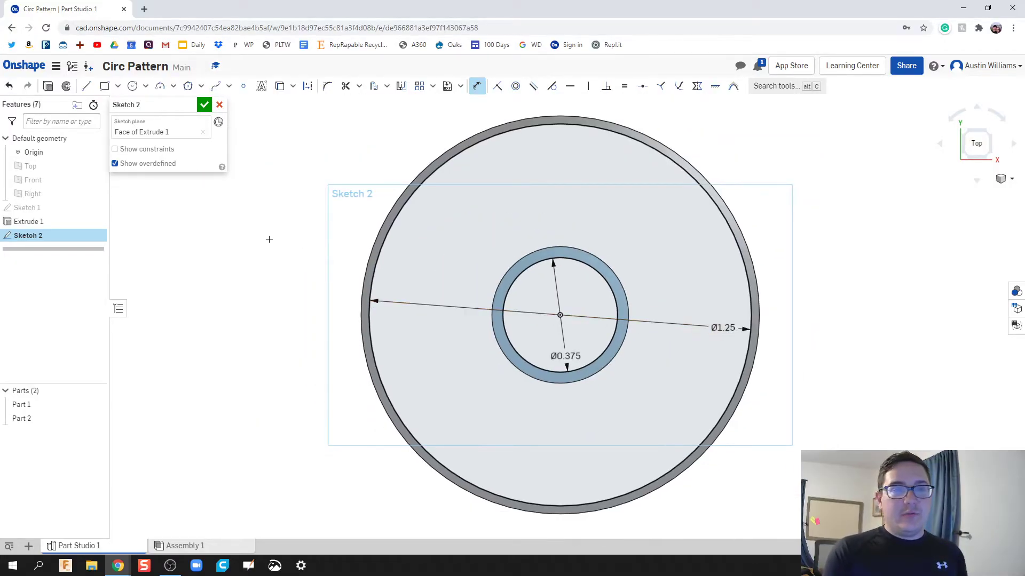
{"action": "right_click_drag", "start_coordinate": [330, 278], "coordinate": [318, 282]}
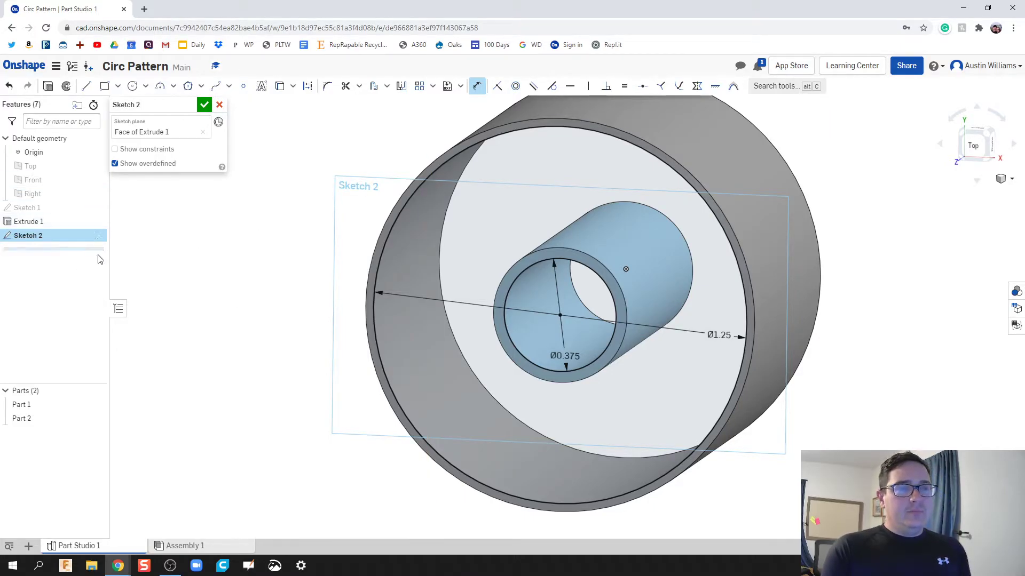
{"action": "left_click", "coordinate": [97, 405]}
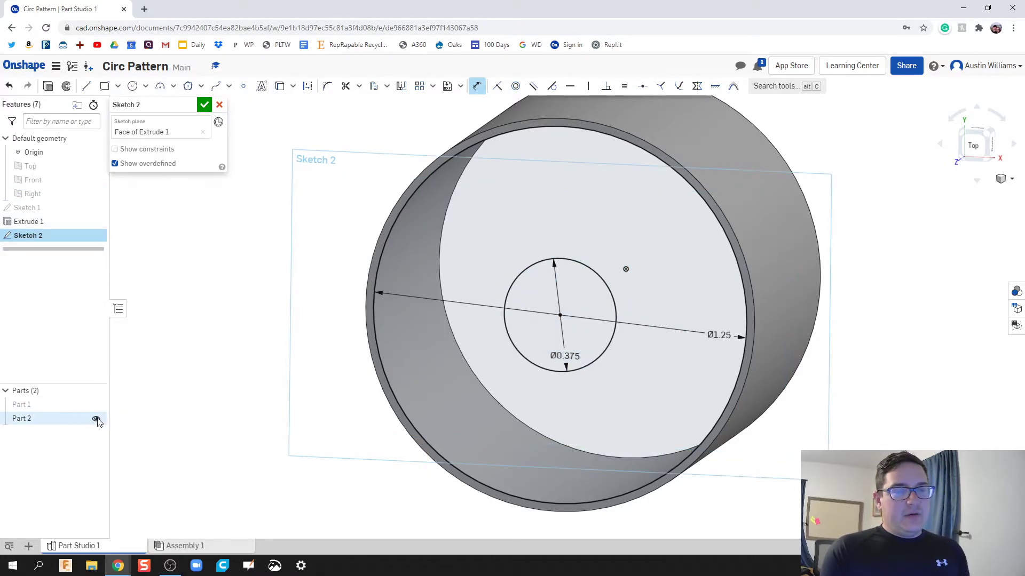
{"action": "left_click", "coordinate": [97, 419]}
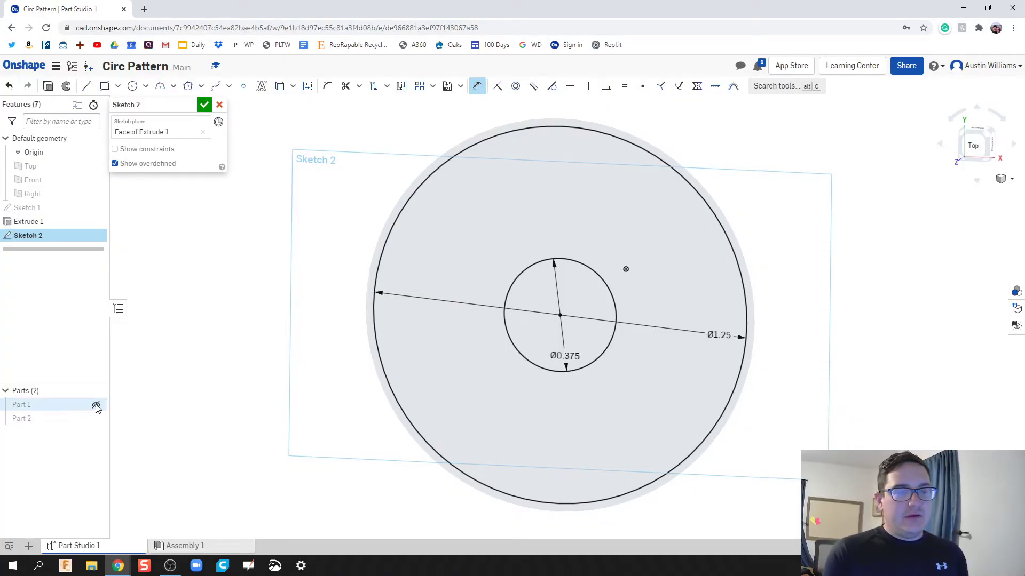
{"action": "left_click", "coordinate": [97, 406]}
{"action": "left_click", "coordinate": [97, 419]}
{"action": "left_click", "coordinate": [97, 405]}
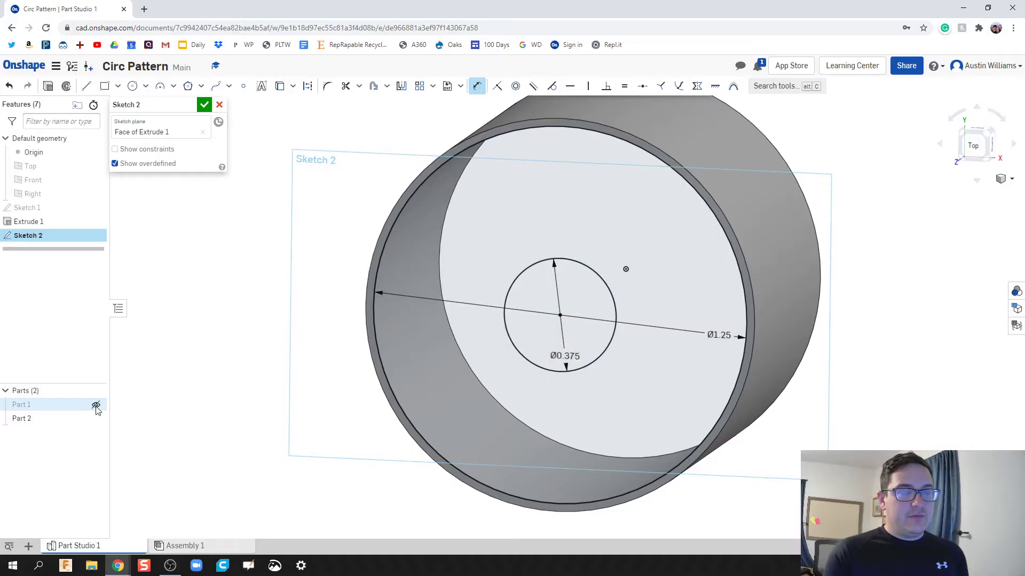
{"action": "left_click", "coordinate": [96, 419]}
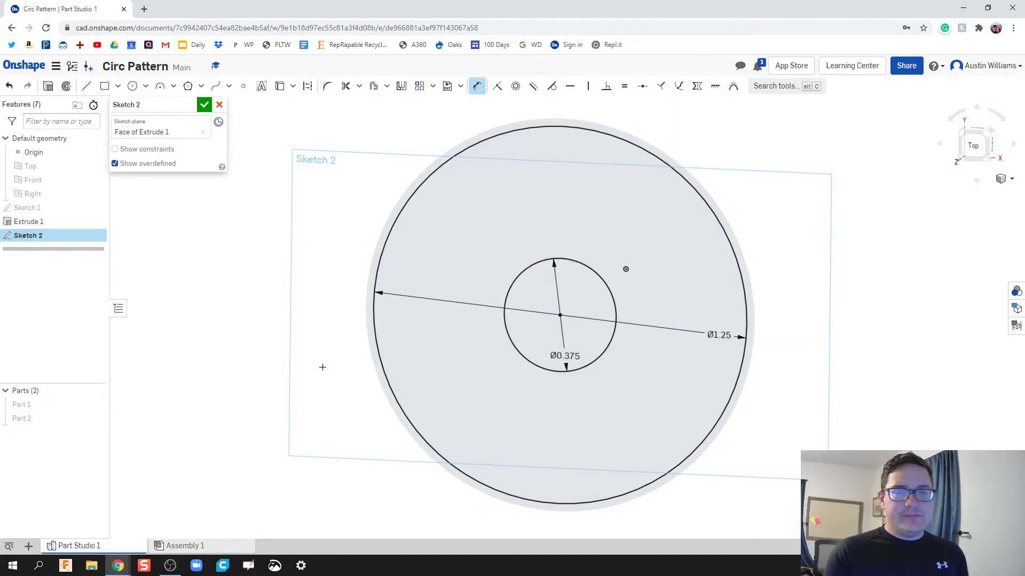
{"action": "right_click_drag", "start_coordinate": [320, 206], "coordinate": [325, 209]}
Face the sketch and draw a circle centred on the Ø1.25 circle's top point.
{"action": "left_click", "coordinate": [355, 310]}
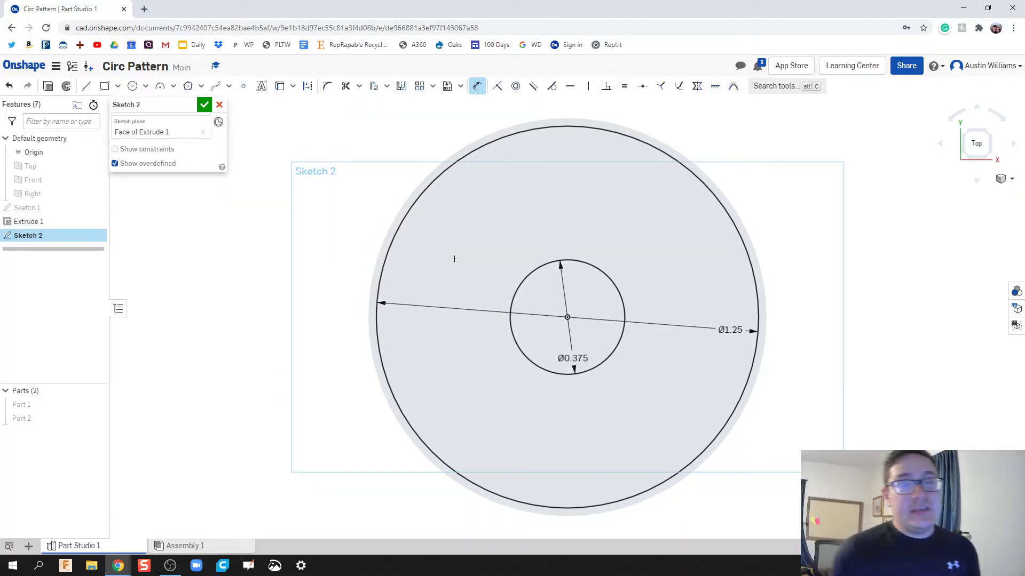
{"action": "mouse_move", "coordinate": [544, 217]}
{"action": "middle_mouse_down"}
{"action": "mouse_move", "coordinate": [528, 233]}
{"action": "mouse_move", "coordinate": [527, 215]}
{"action": "middle_mouse_up"}
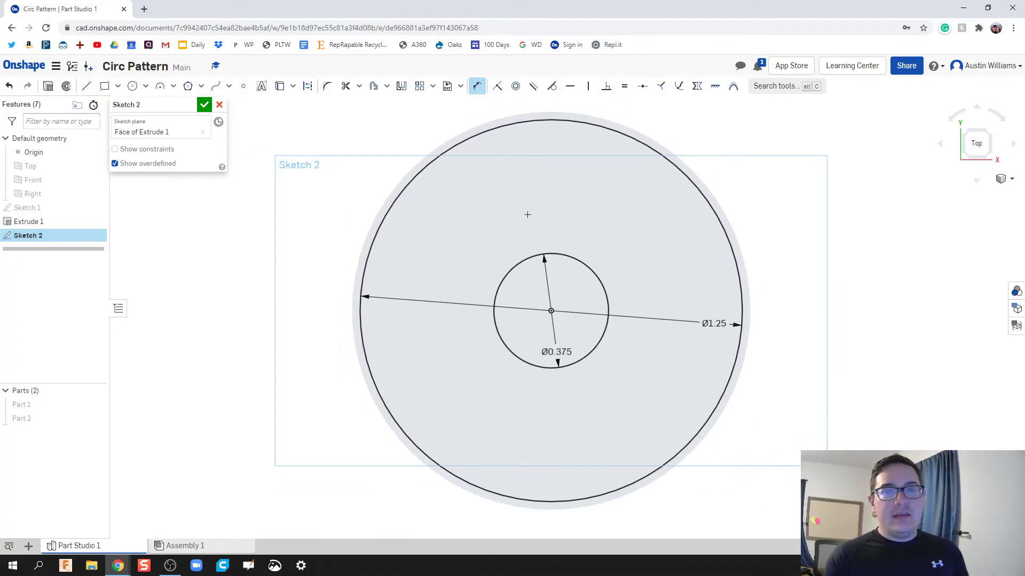
{"action": "left_click", "coordinate": [133, 86]}
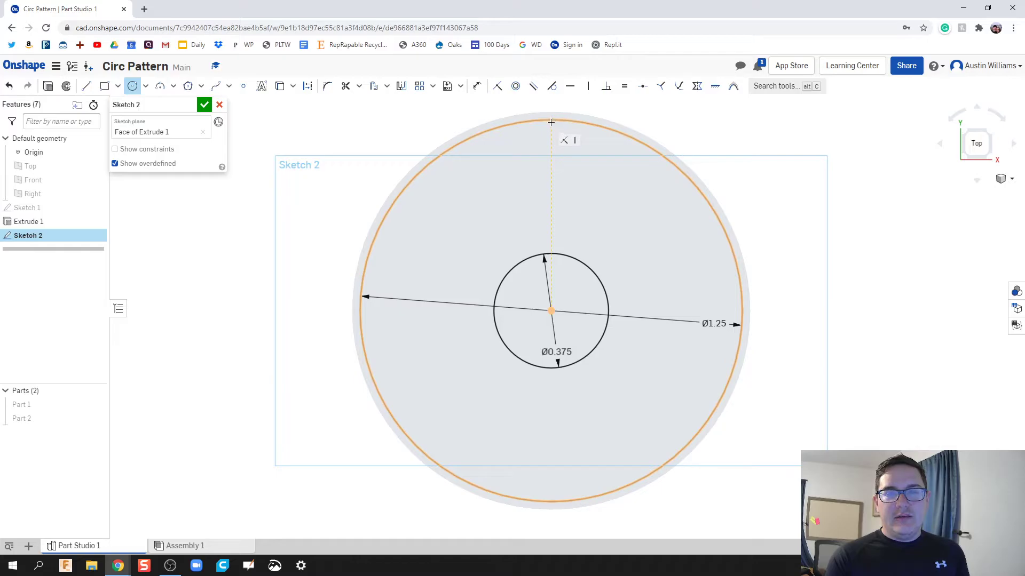
{"action": "scroll", "coordinate": [551, 120], "scroll_direction": "up", "scroll_amount": 3}
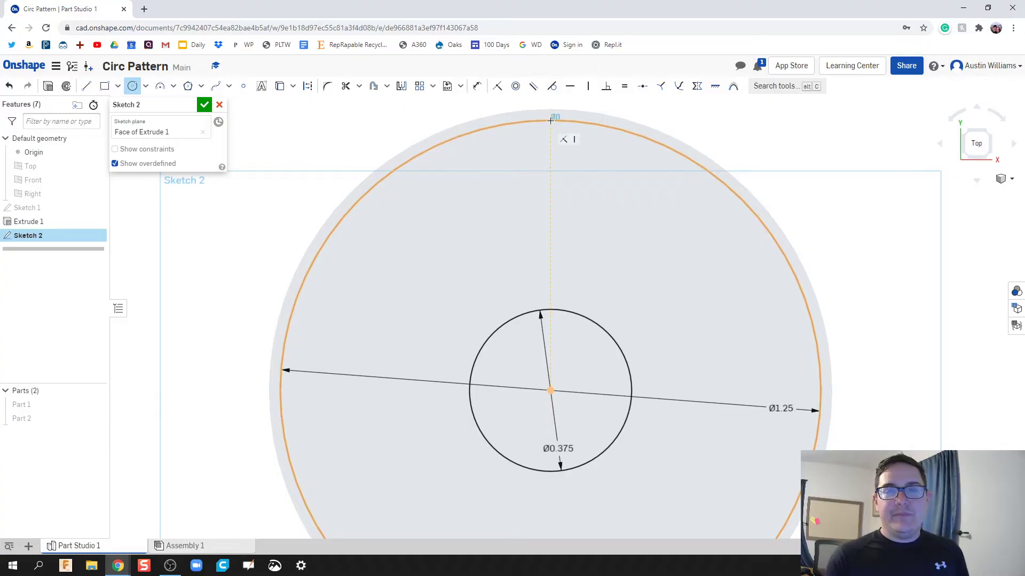
{"action": "left_click", "coordinate": [550, 120]}
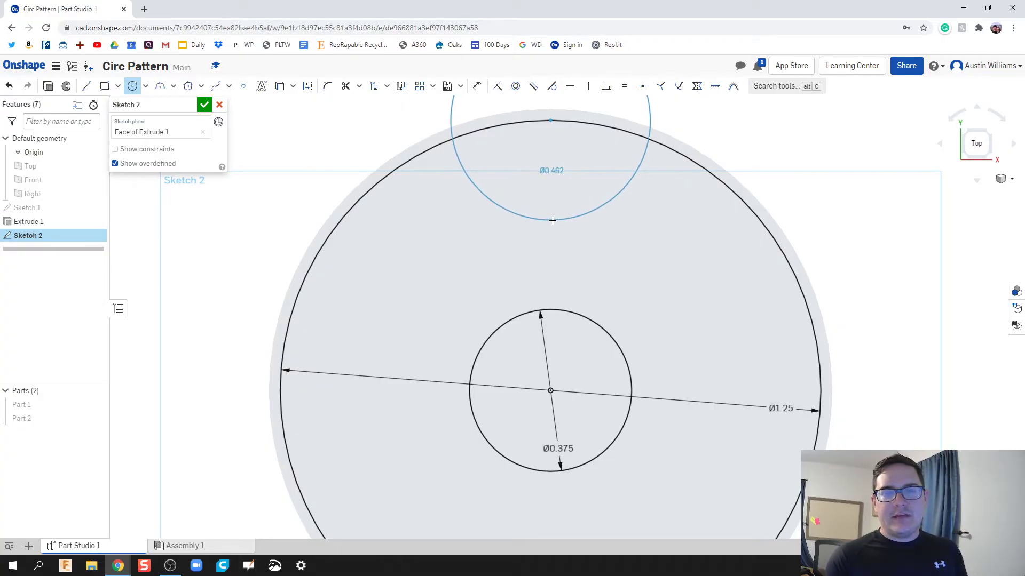
{"action": "scroll", "coordinate": [552, 257], "scroll_direction": "down", "scroll_amount": 3}
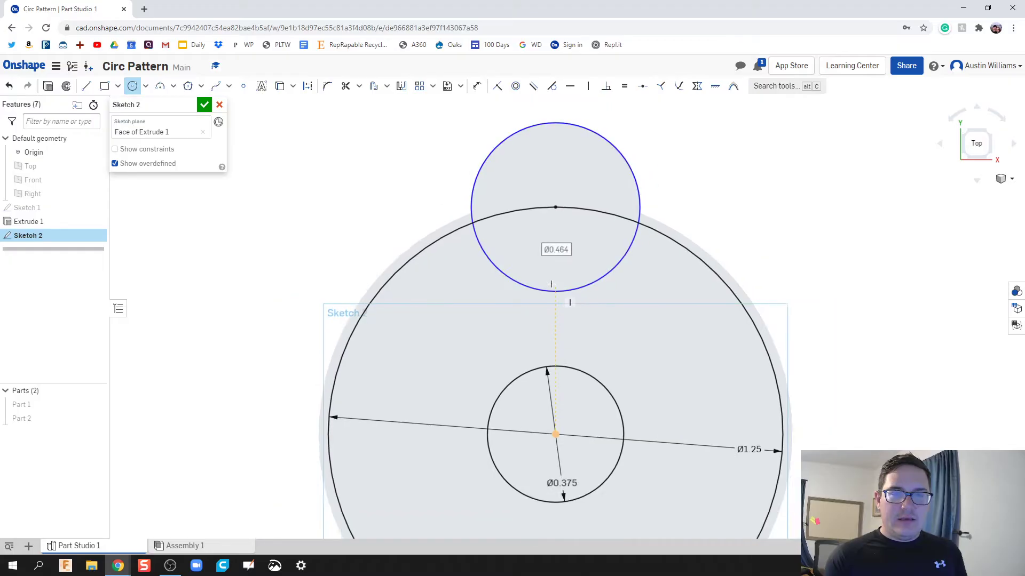
{"action": "left_click", "coordinate": [551, 283]}
Dimension the top circle's diameter to 0.5.
{"action": "key", "text": "d"}
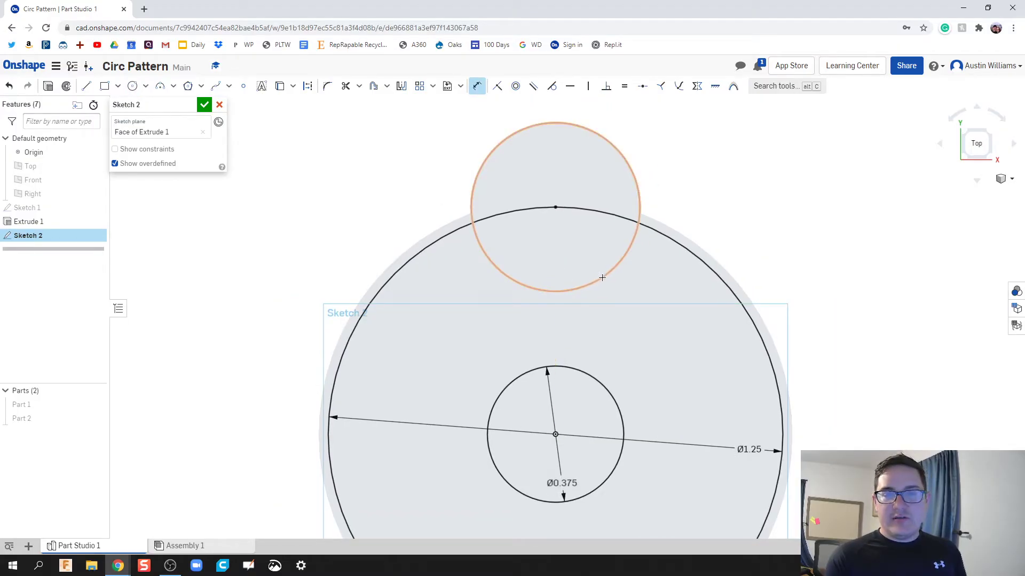
{"action": "left_click", "coordinate": [603, 278]}
{"action": "left_click", "coordinate": [607, 279]}
{"action": "type", "text": "0."}
{"action": "type", "text": "5"}
{"action": "key", "text": "Return"}
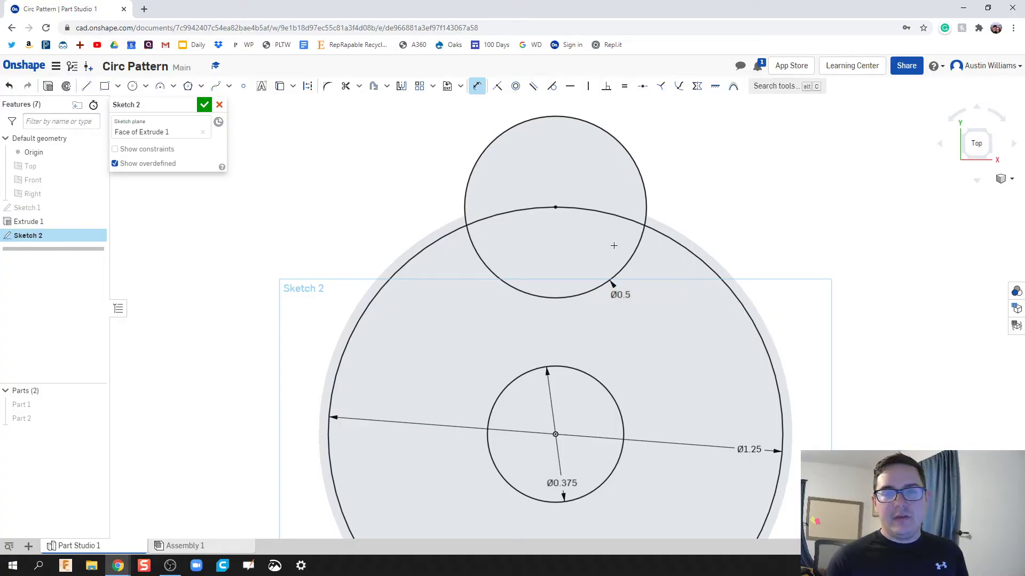
{"action": "scroll", "coordinate": [568, 238], "scroll_direction": "up", "scroll_amount": 1}
{"action": "middle_click_drag", "start_coordinate": [558, 235], "coordinate": [545, 208]}
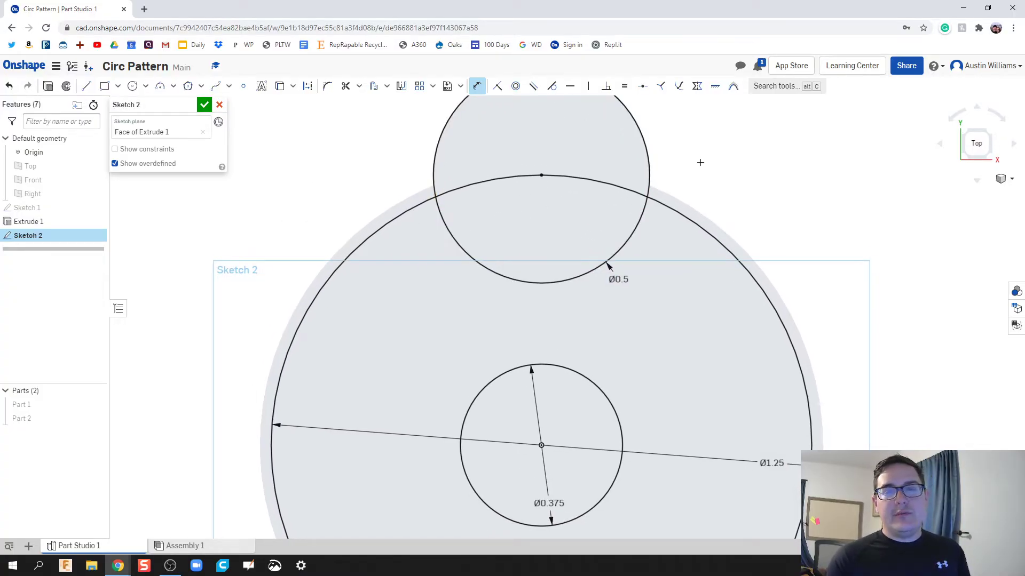
Trim away the Ø0.5 circle's arc lying outside the Ø1.25 circle.
{"action": "left_click", "coordinate": [346, 87]}
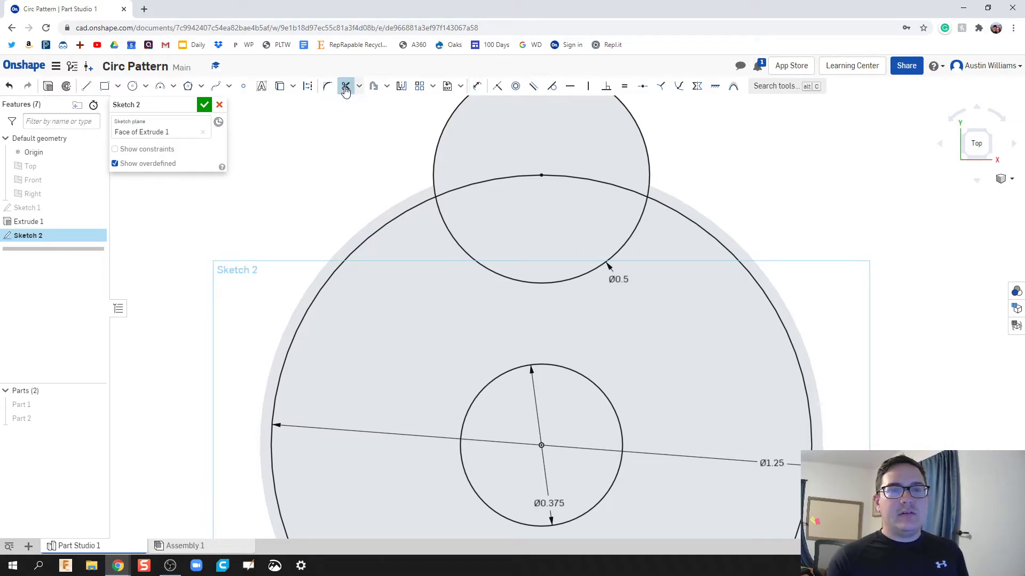
{"action": "left_click", "coordinate": [437, 143]}
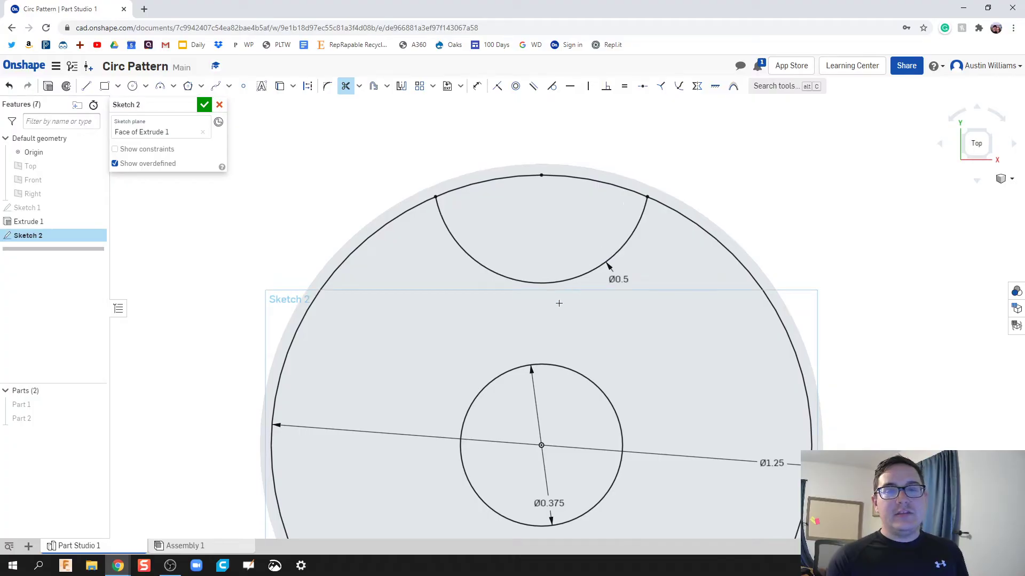
{"action": "middle_click_drag", "start_coordinate": [531, 339], "coordinate": [531, 301]}
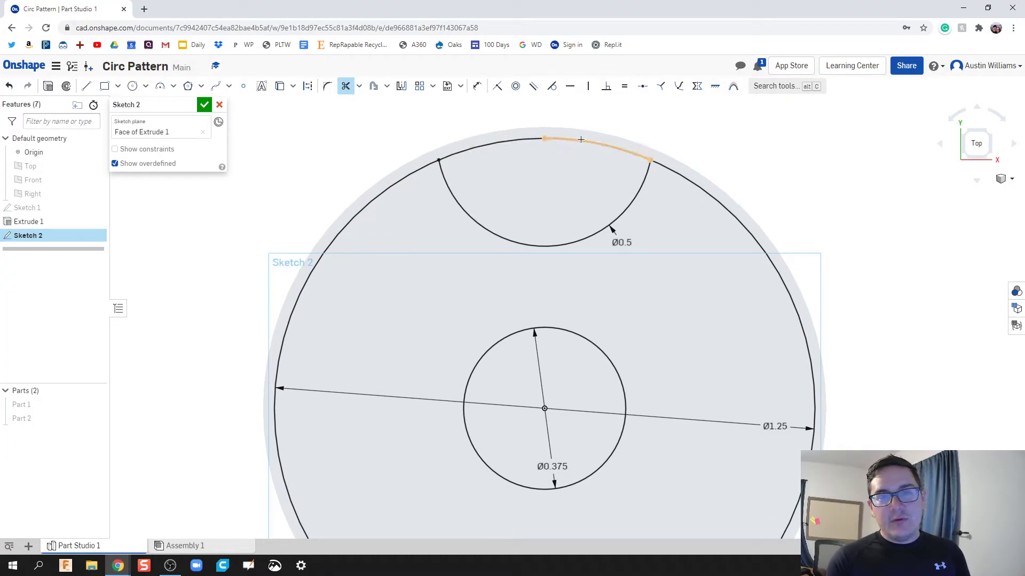
{"action": "scroll", "coordinate": [541, 274], "scroll_direction": "up", "scroll_amount": 2}
{"action": "scroll", "coordinate": [540, 275], "scroll_direction": "down", "scroll_amount": 4}
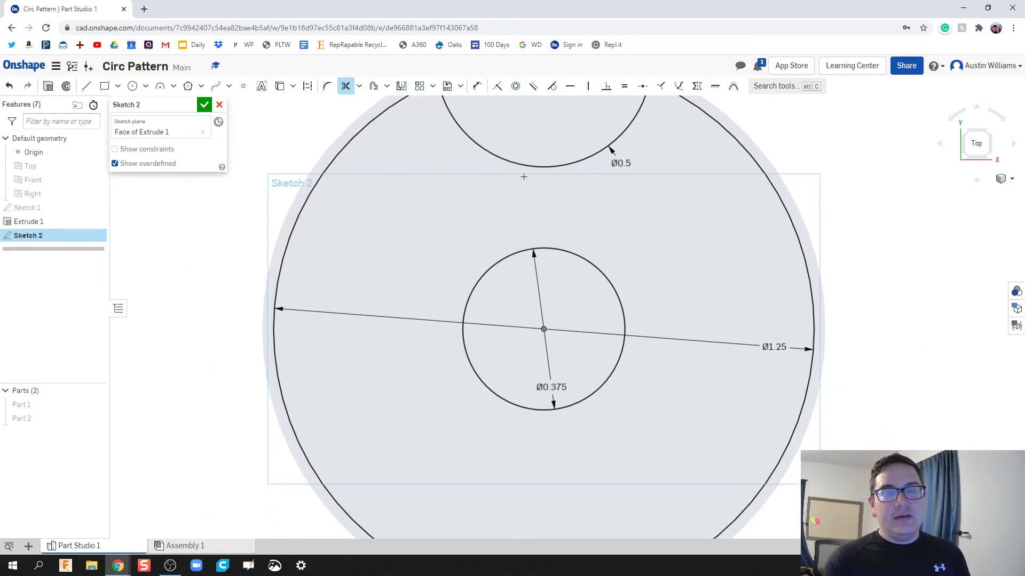
{"action": "middle_click_drag", "start_coordinate": [517, 195], "coordinate": [516, 199]}
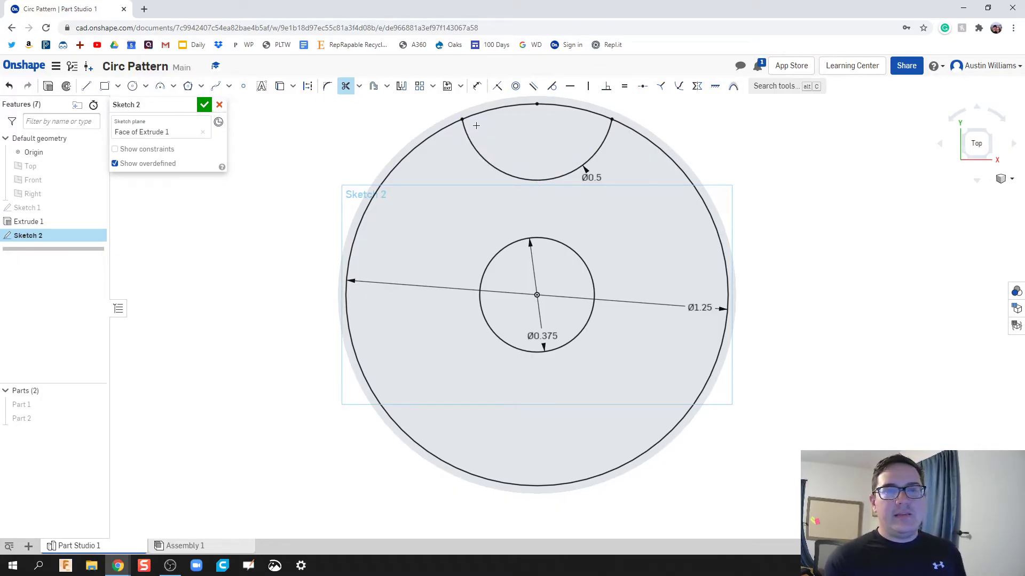
Exit Trim and choose Circular pattern from the sketch pattern list.
{"action": "left_click", "coordinate": [346, 86]}
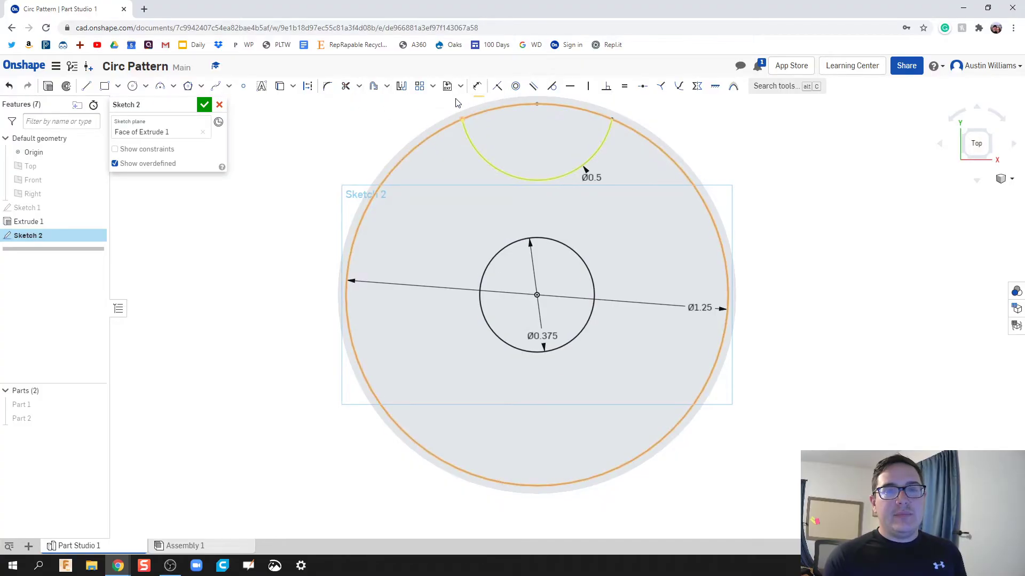
{"action": "left_click", "coordinate": [431, 87]}
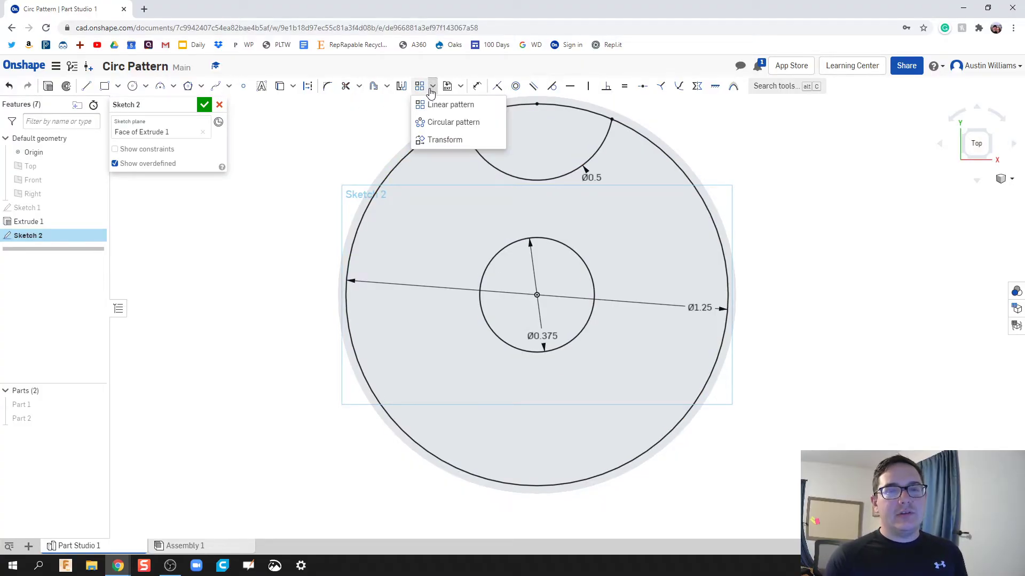
{"action": "left_click", "coordinate": [431, 88]}
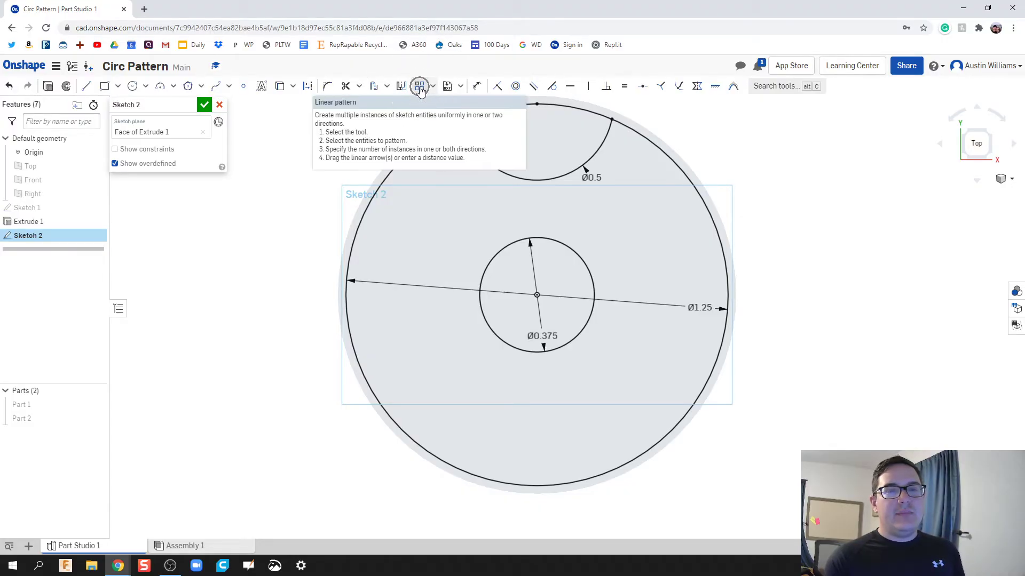
{"action": "left_click", "coordinate": [433, 89]}
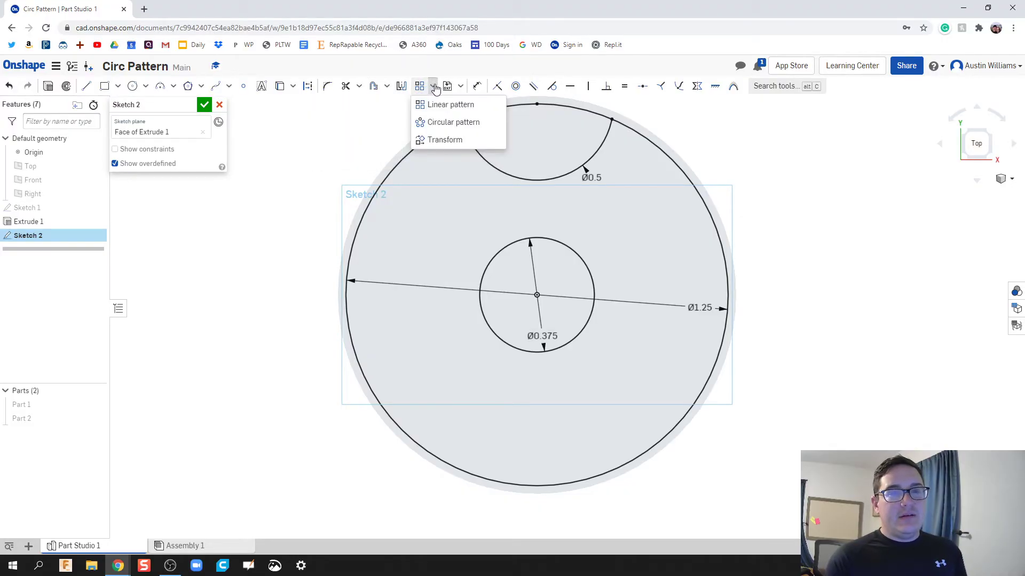
{"action": "left_click", "coordinate": [447, 121]}
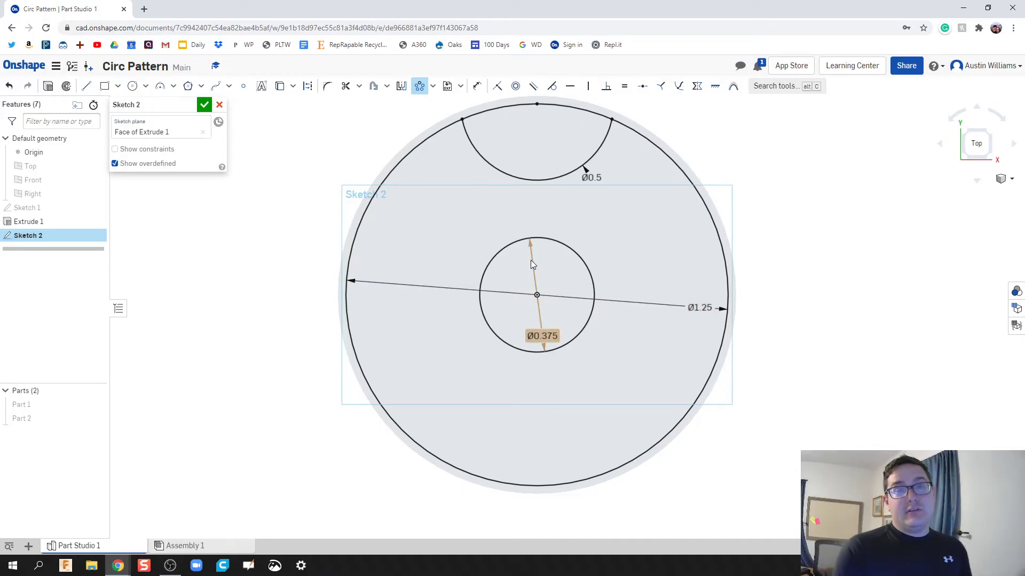
Circular-pattern the Ø0.5 cutout arc with 5 instances.
{"action": "left_click", "coordinate": [538, 181]}
{"action": "scroll", "coordinate": [542, 197], "scroll_direction": "up", "scroll_amount": 1}
{"action": "scroll", "coordinate": [543, 197], "scroll_direction": "down", "scroll_amount": 3}
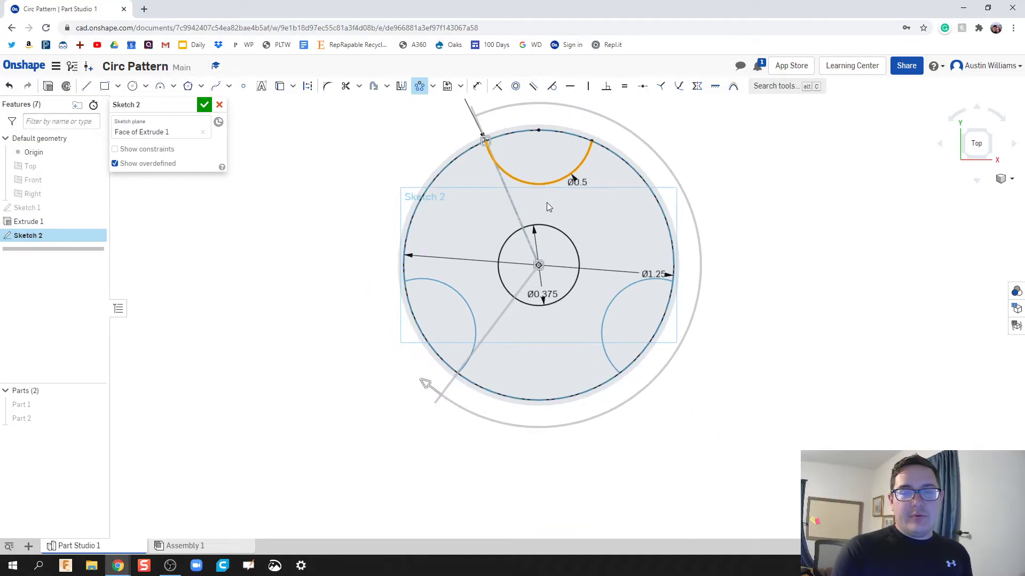
{"action": "middle_click_drag", "start_coordinate": [546, 204], "coordinate": [540, 260]}
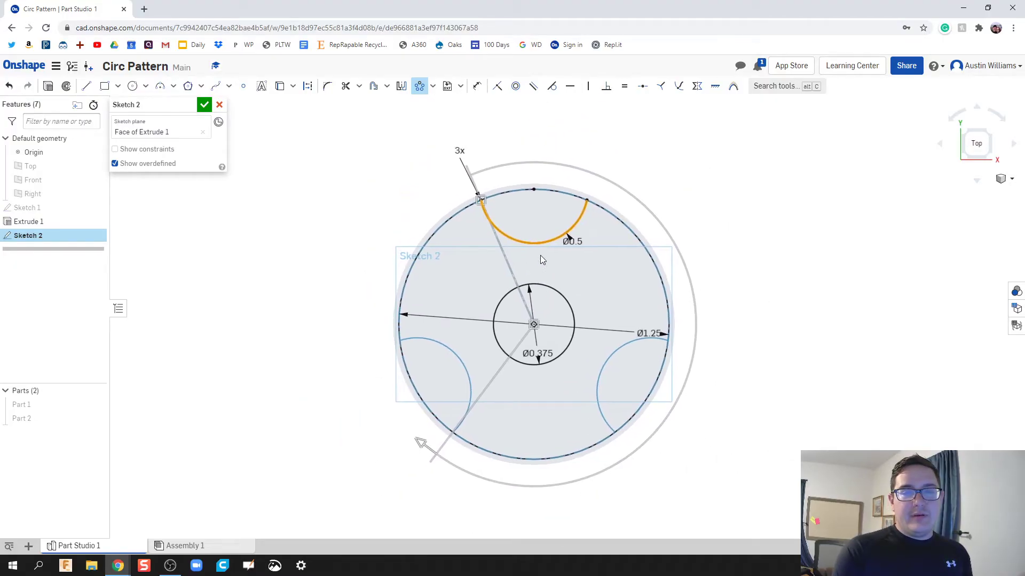
{"action": "double_click", "coordinate": [460, 151]}
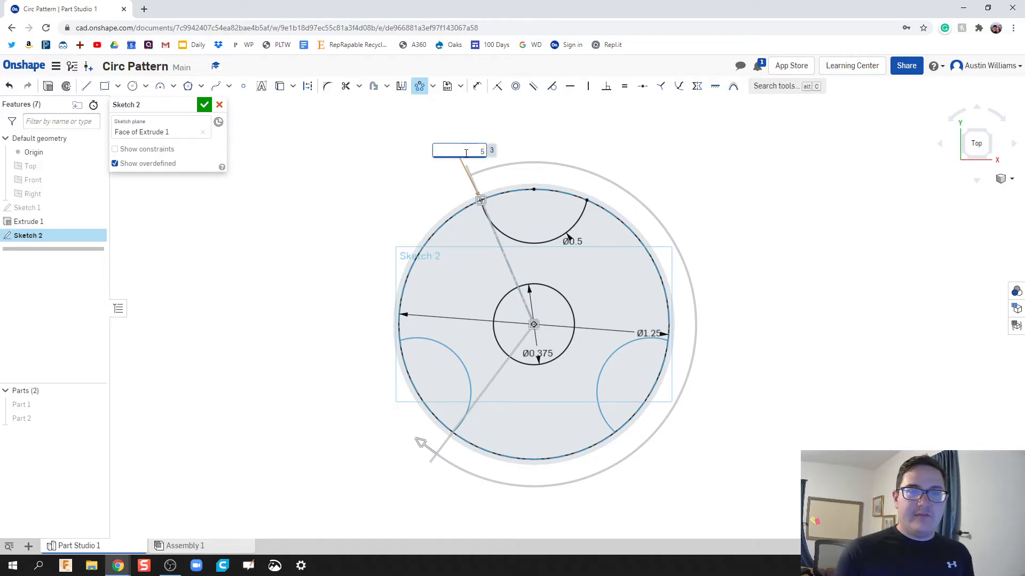
{"action": "key", "text": "Return"}
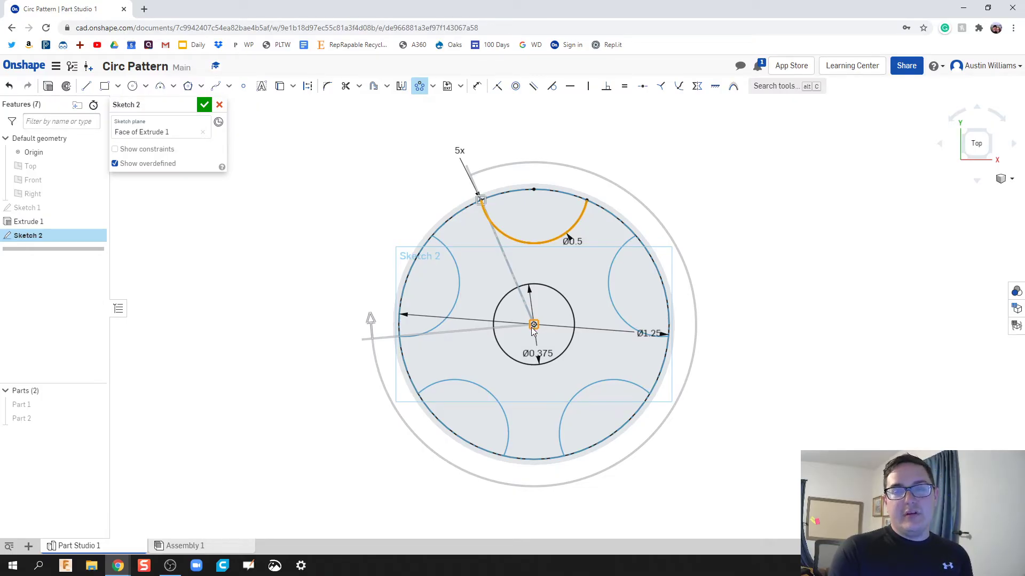
Centre the pattern on the disc origin and sweep it to 288°.
{"action": "mouse_move", "coordinate": [532, 328]}
{"action": "left_mouse_down"}
{"action": "mouse_move", "coordinate": [577, 269]}
{"action": "mouse_move", "coordinate": [584, 282]}
{"action": "mouse_move", "coordinate": [525, 315]}
{"action": "mouse_move", "coordinate": [550, 329]}
{"action": "mouse_move", "coordinate": [603, 274]}
{"action": "mouse_move", "coordinate": [532, 320]}
{"action": "mouse_move", "coordinate": [542, 341]}
{"action": "mouse_move", "coordinate": [621, 286]}
{"action": "mouse_move", "coordinate": [534, 324]}
{"action": "left_mouse_up"}
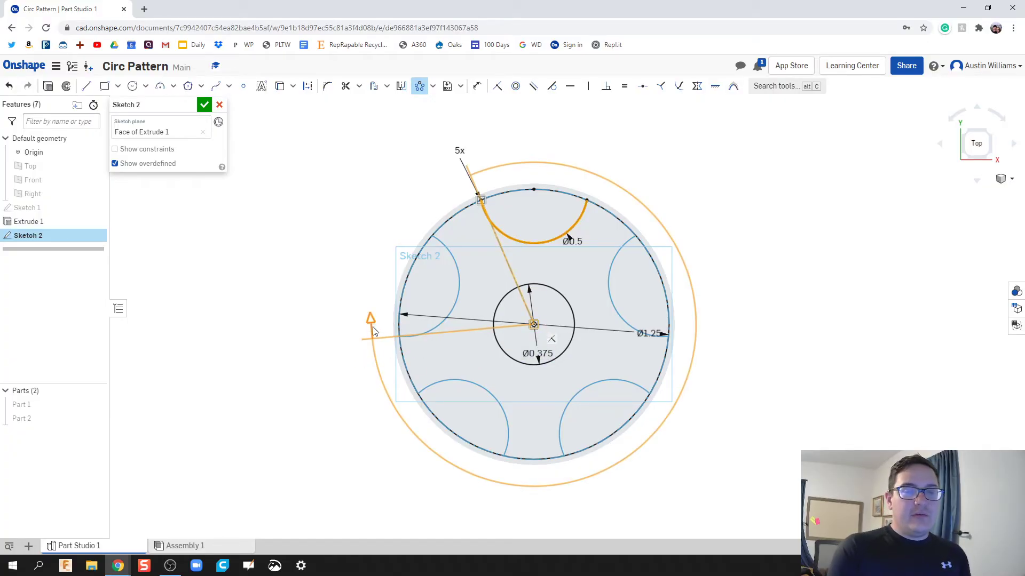
{"action": "mouse_move", "coordinate": [374, 332]}
{"action": "left_mouse_down"}
{"action": "mouse_move", "coordinate": [384, 382]}
{"action": "mouse_move", "coordinate": [421, 435]}
{"action": "mouse_move", "coordinate": [540, 459]}
{"action": "mouse_move", "coordinate": [362, 389]}
{"action": "mouse_move", "coordinate": [363, 325]}
{"action": "left_mouse_up"}
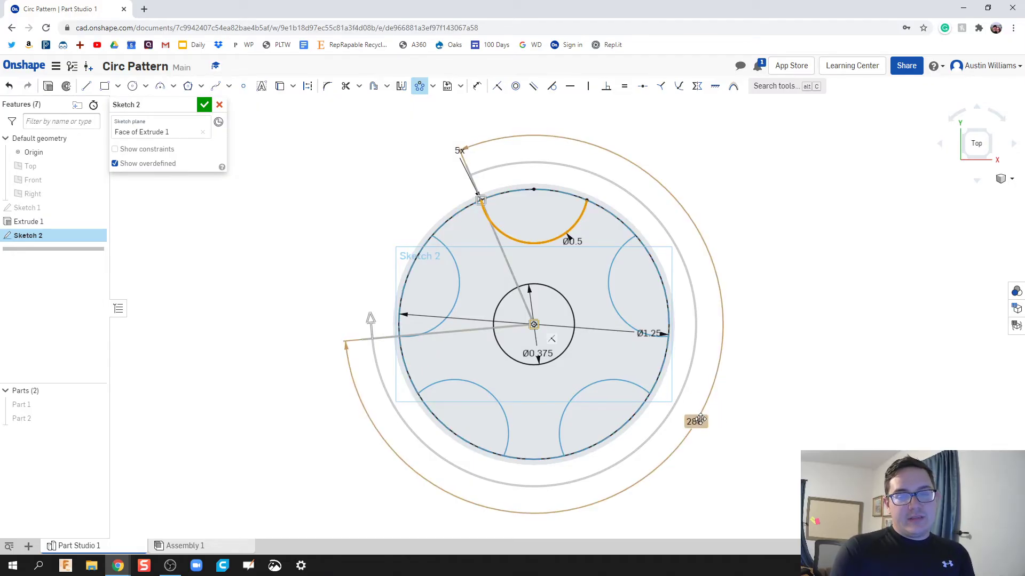
{"action": "left_click_drag", "start_coordinate": [373, 321], "coordinate": [605, 485]}
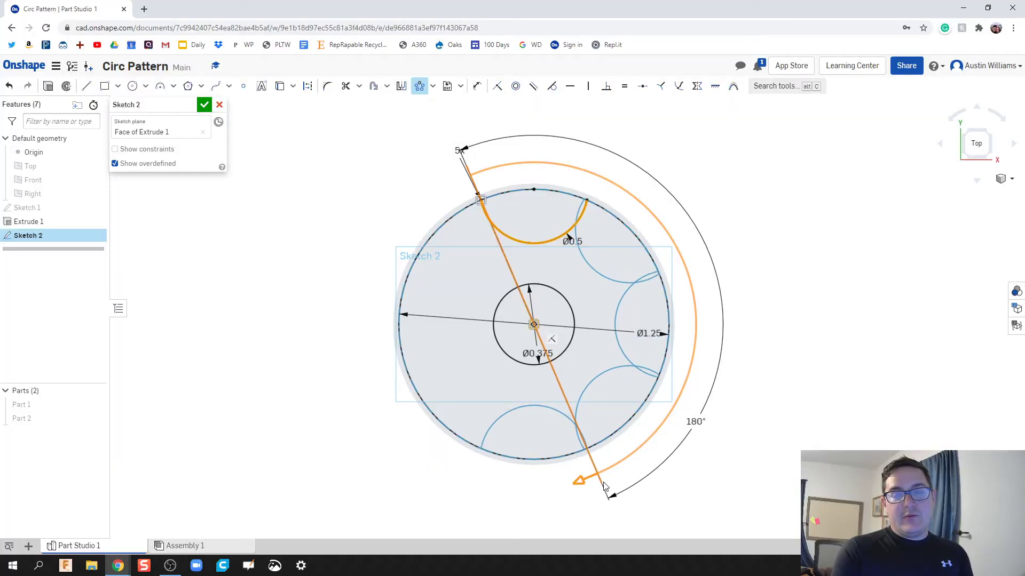
{"action": "left_click_drag", "start_coordinate": [605, 486], "coordinate": [313, 290]}
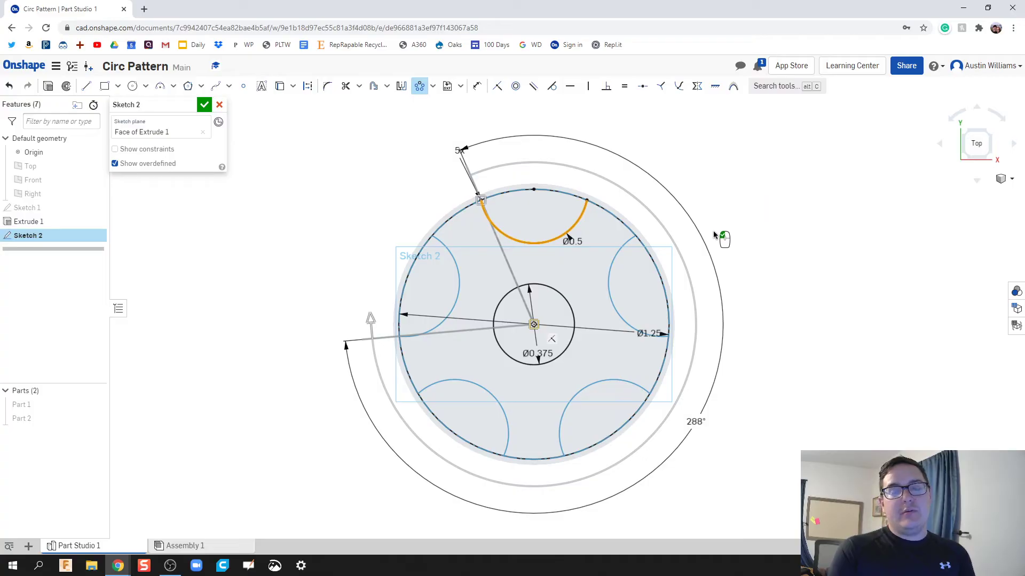
Accept the five-cutout circular pattern and close Sketch 2.
{"action": "left_click", "coordinate": [767, 194]}
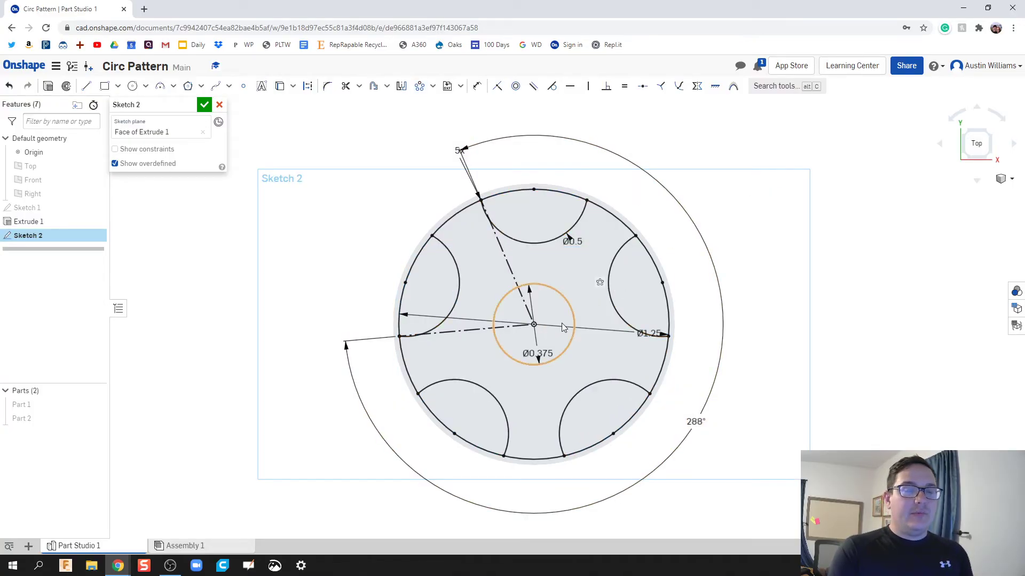
{"action": "scroll", "coordinate": [507, 364], "scroll_direction": "up", "scroll_amount": 2}
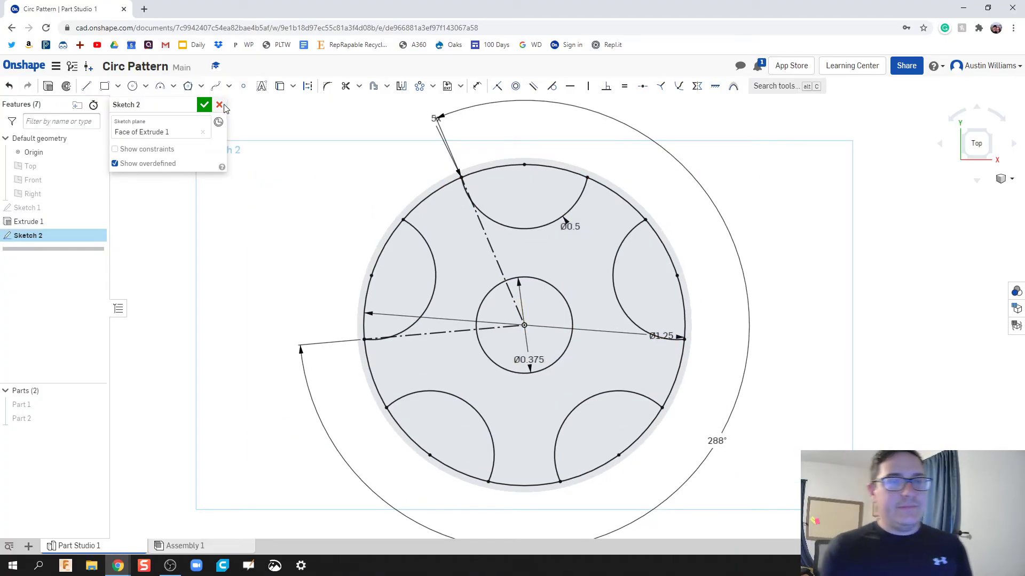
{"action": "left_click", "coordinate": [202, 106]}
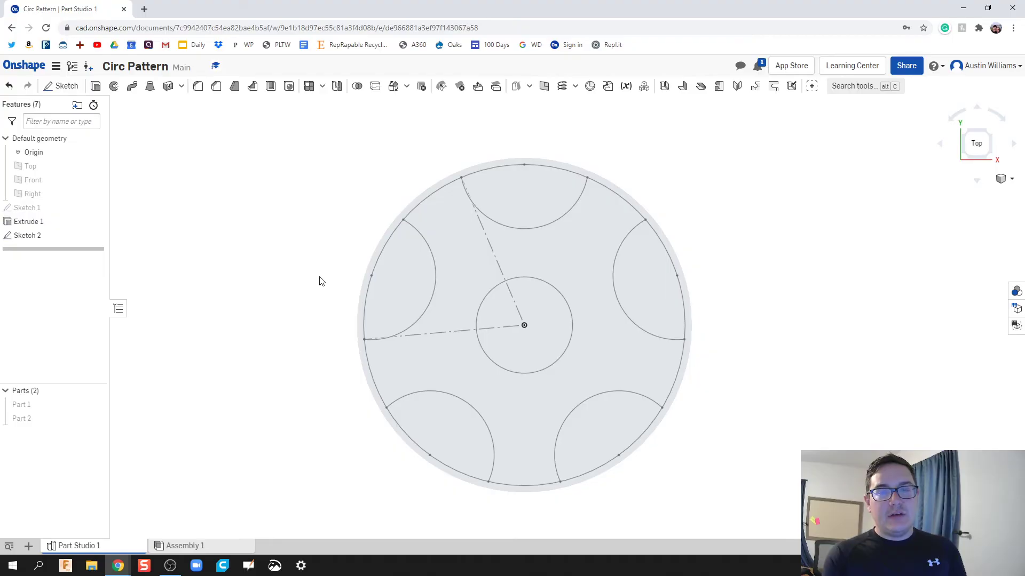
Show the hub tube and outer ring parts again.
{"action": "mouse_move", "coordinate": [483, 336]}
{"action": "right_mouse_down"}
{"action": "mouse_move", "coordinate": [450, 299]}
{"action": "mouse_move", "coordinate": [447, 313]}
{"action": "right_mouse_up"}
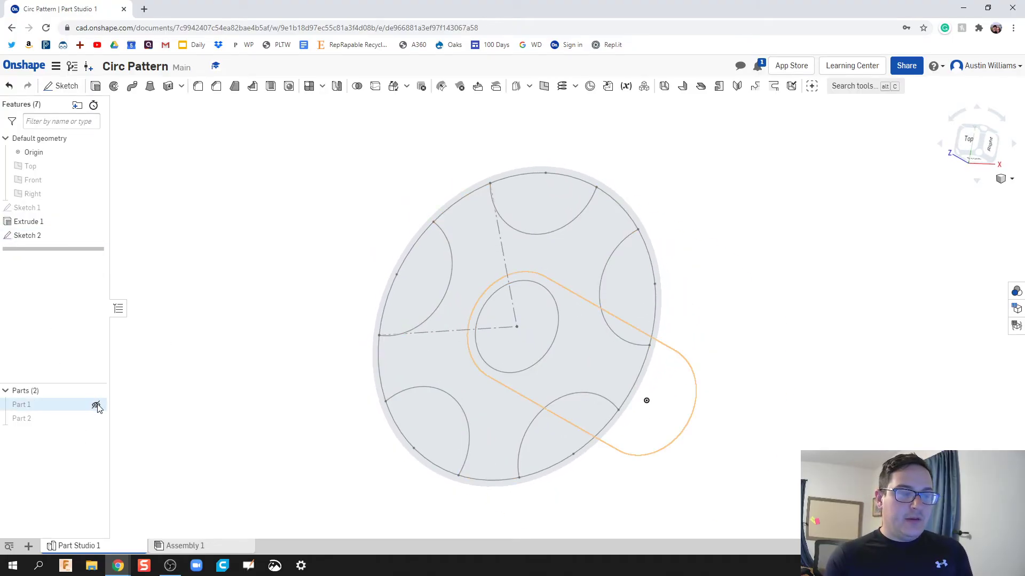
{"action": "left_click", "coordinate": [96, 405]}
{"action": "left_click", "coordinate": [96, 419]}
{"action": "right_click_drag", "start_coordinate": [288, 358], "coordinate": [283, 391]}
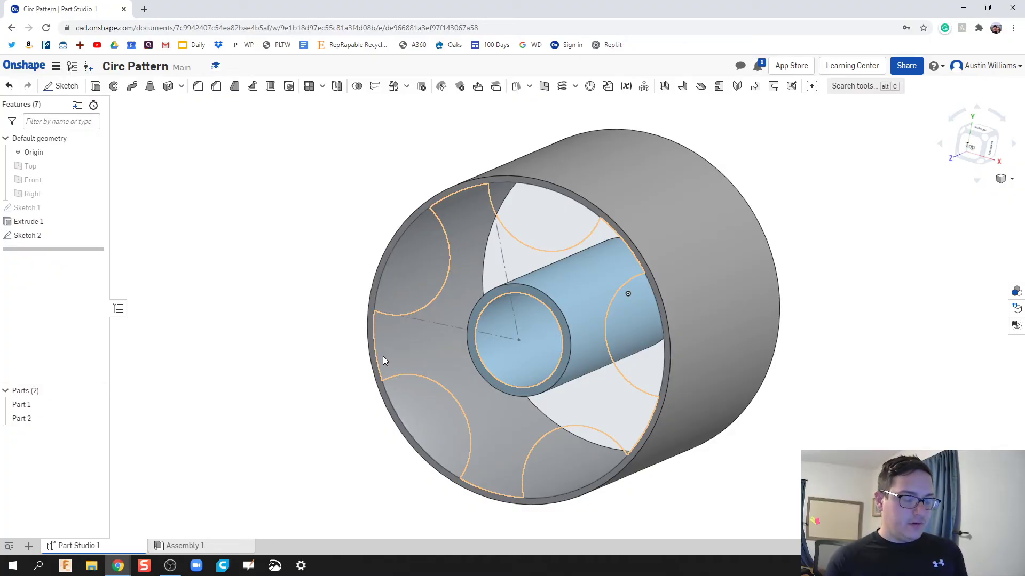
Extrude the spoked Sketch 2 region, first with a 1.125 in depth.
{"action": "key", "text": "shift+e"}
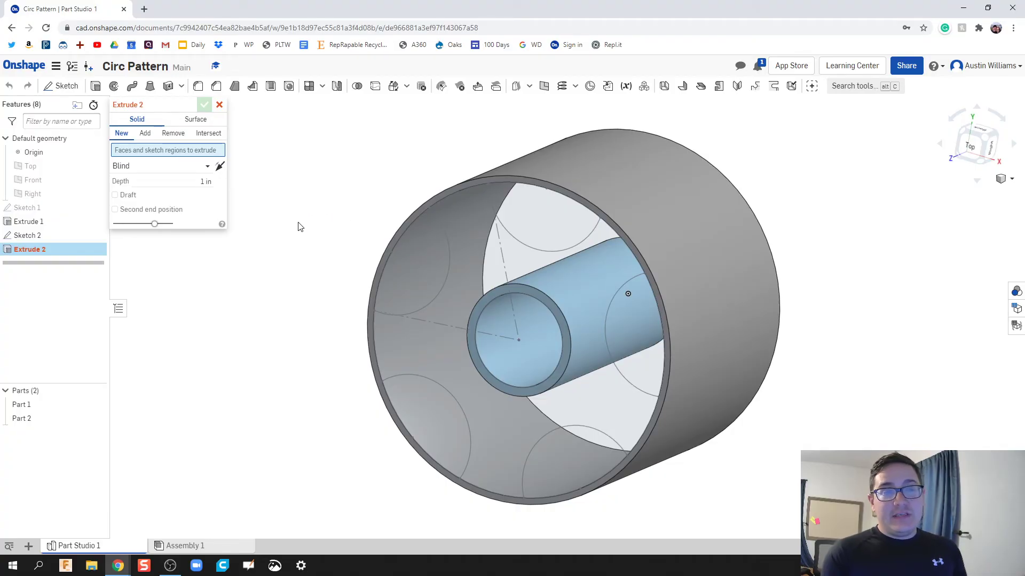
{"action": "left_click", "coordinate": [436, 349]}
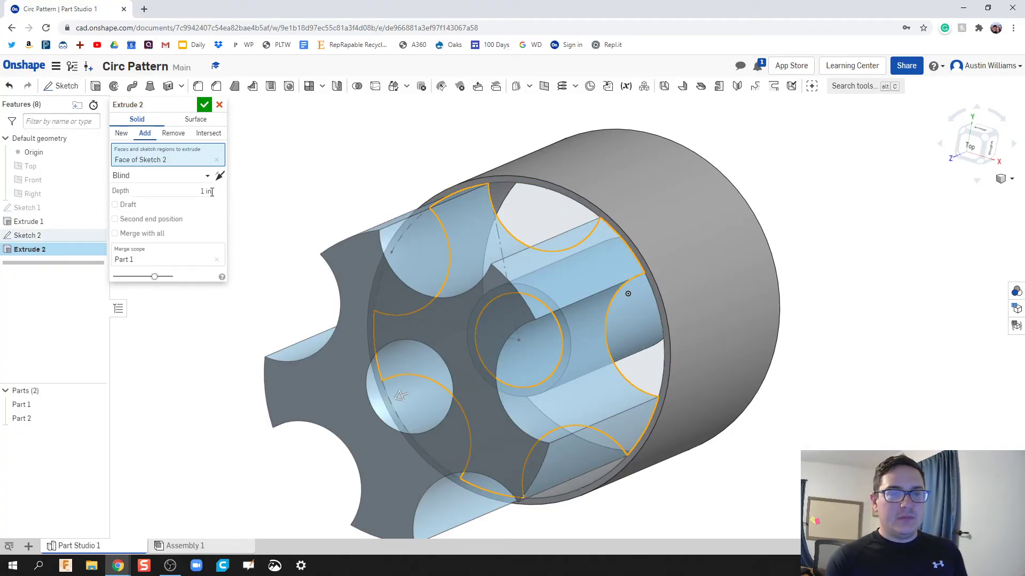
{"action": "left_click_drag", "start_coordinate": [212, 191], "coordinate": [201, 192]}
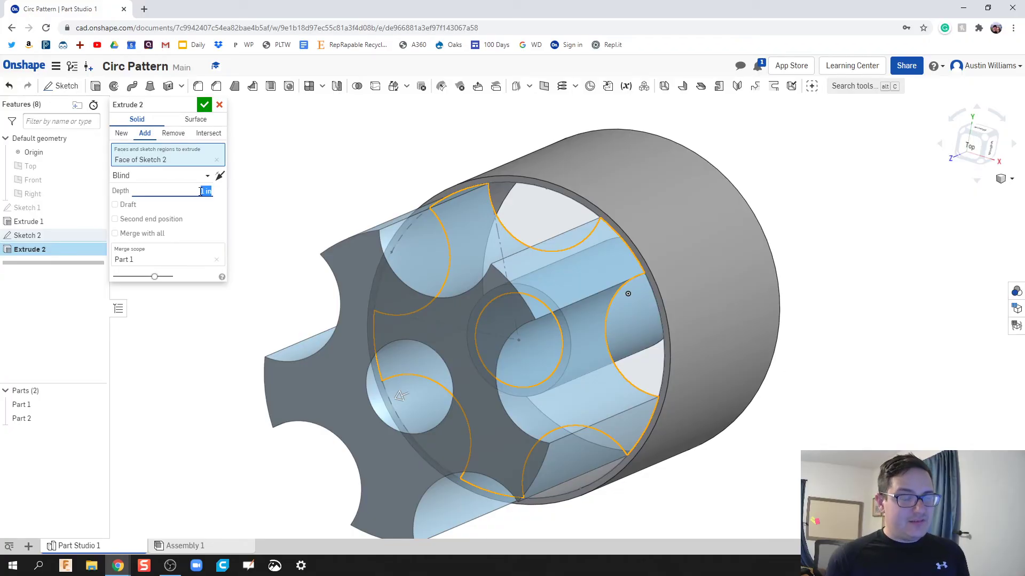
{"action": "key", "text": "BackSpace"}
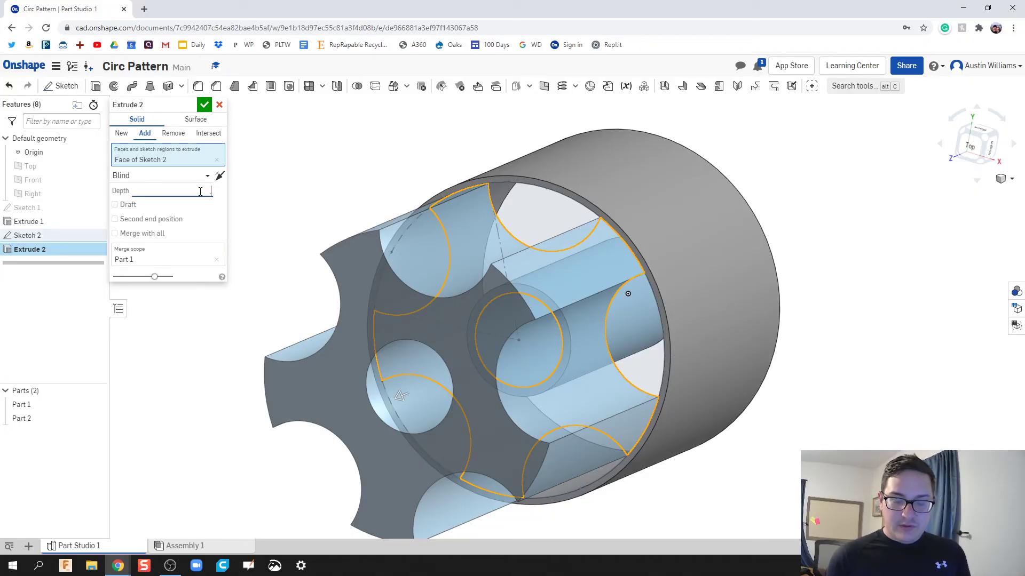
{"action": "type", "text": "1."}
{"action": "type", "text": "125"}
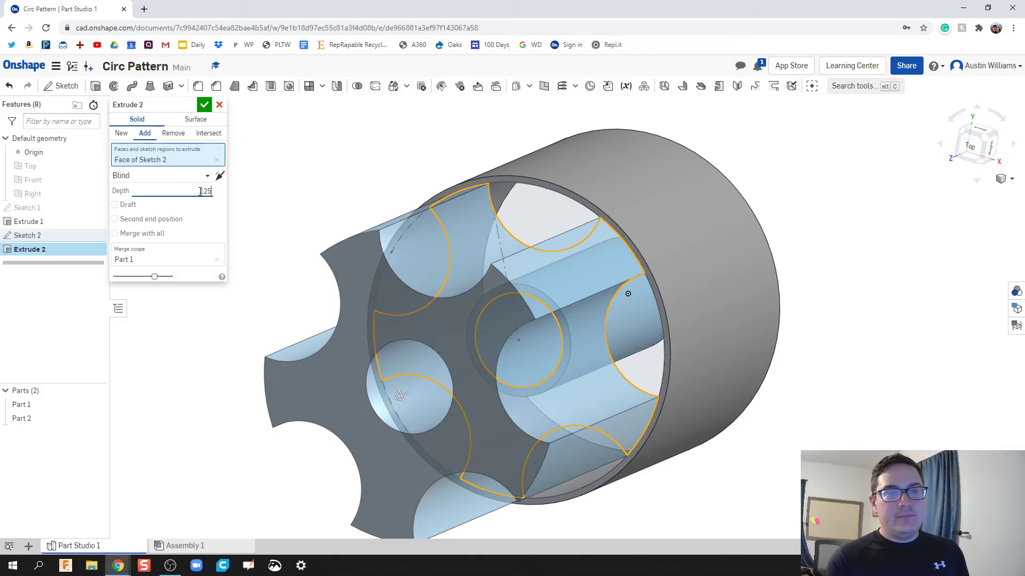
{"action": "key", "text": "Return"}
Change the extrusion depth to 1/16 in and make it a New part.
{"action": "left_click", "coordinate": [201, 191]}
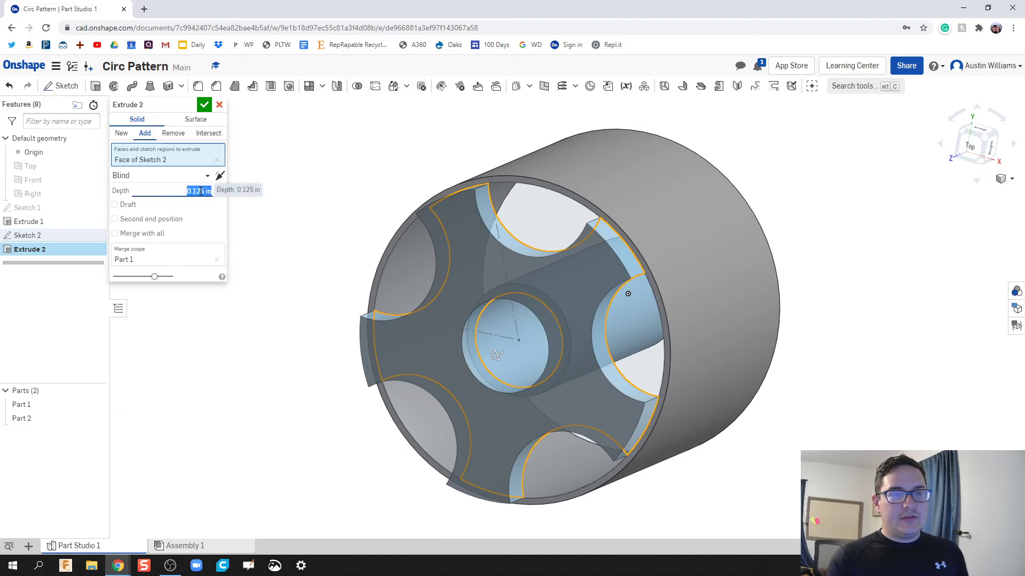
{"action": "double_click", "coordinate": [201, 191]}
{"action": "left_click", "coordinate": [197, 192]}
{"action": "mouse_move", "coordinate": [299, 306]}
{"action": "right_mouse_down"}
{"action": "mouse_move", "coordinate": [297, 332]}
{"action": "mouse_move", "coordinate": [335, 307]}
{"action": "mouse_move", "coordinate": [317, 300]}
{"action": "right_mouse_up"}
{"action": "left_click", "coordinate": [202, 191]}
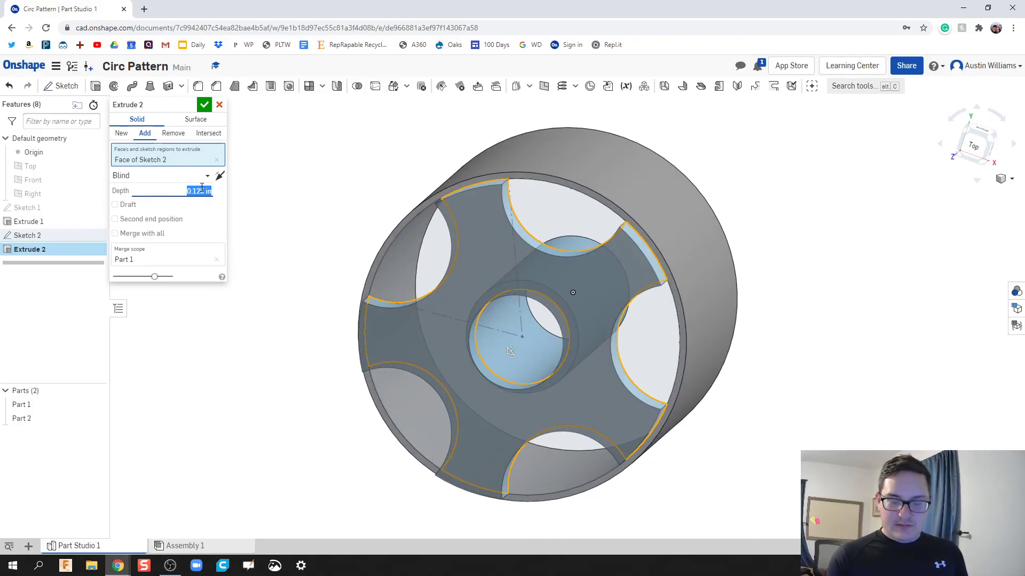
{"action": "type", "text": "1/16"}
{"action": "key", "text": "Return"}
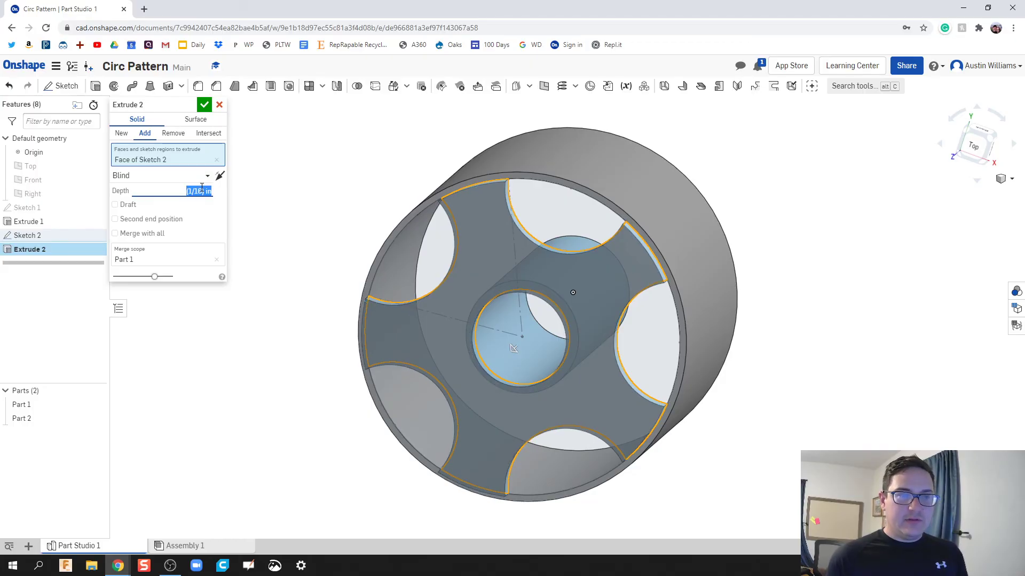
{"action": "right_click_drag", "start_coordinate": [371, 345], "coordinate": [313, 365]}
{"action": "left_click", "coordinate": [309, 371]}
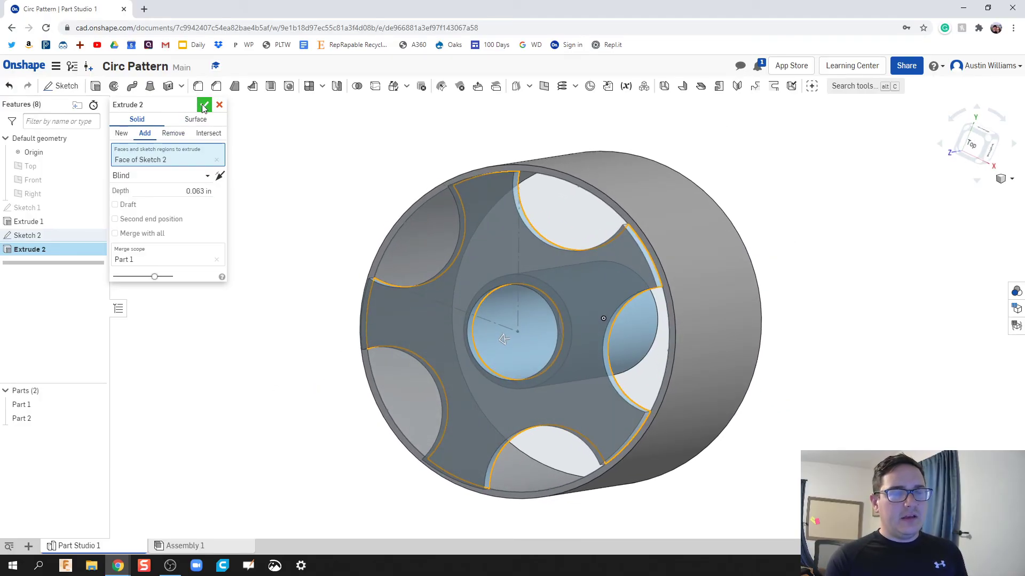
{"action": "left_click", "coordinate": [122, 133]}
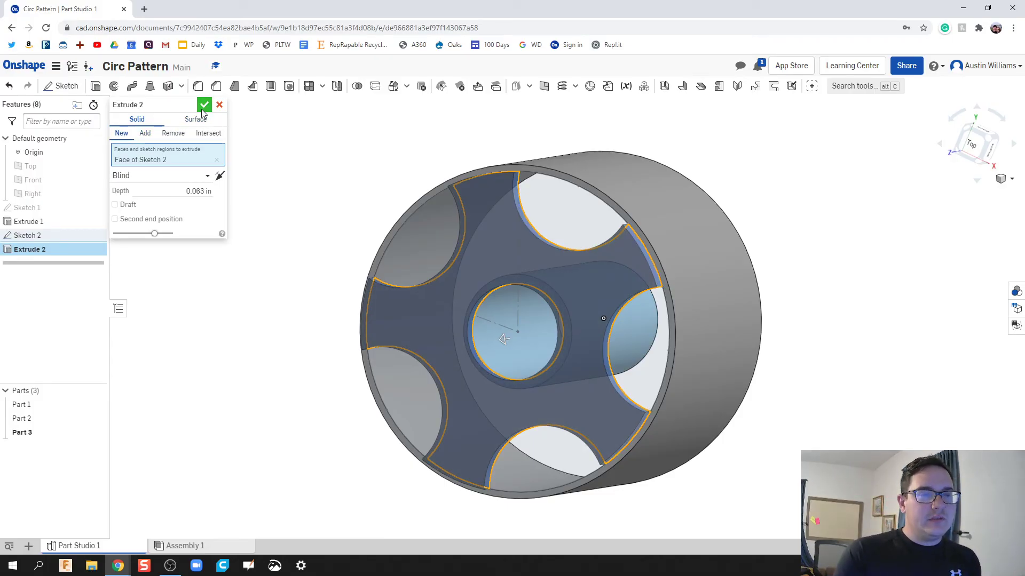
Confirm Extrude 2, creating the thin notched disc as Part 3.
{"action": "left_click", "coordinate": [204, 105]}
{"action": "right_click_drag", "start_coordinate": [329, 348], "coordinate": [328, 345]}
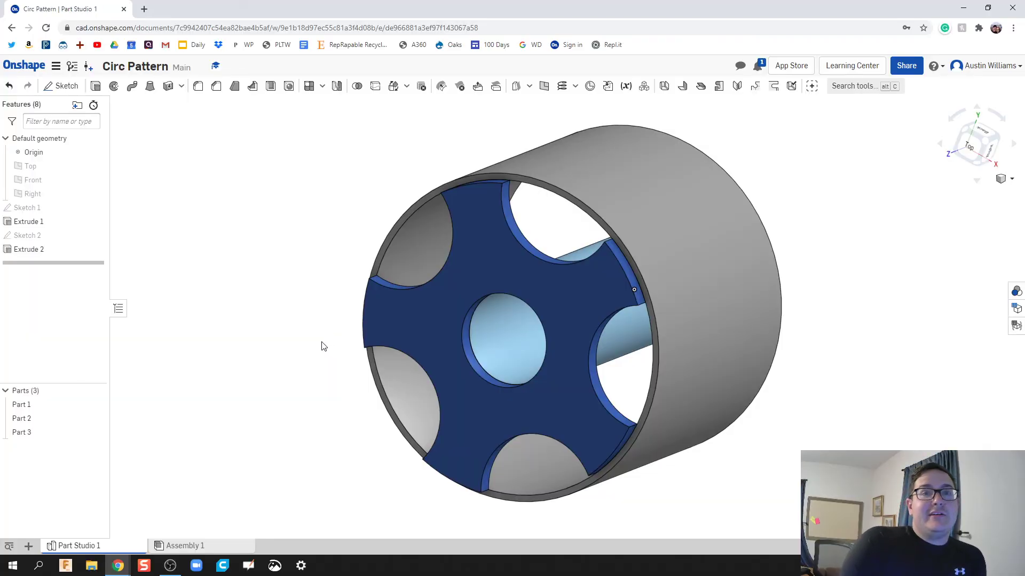